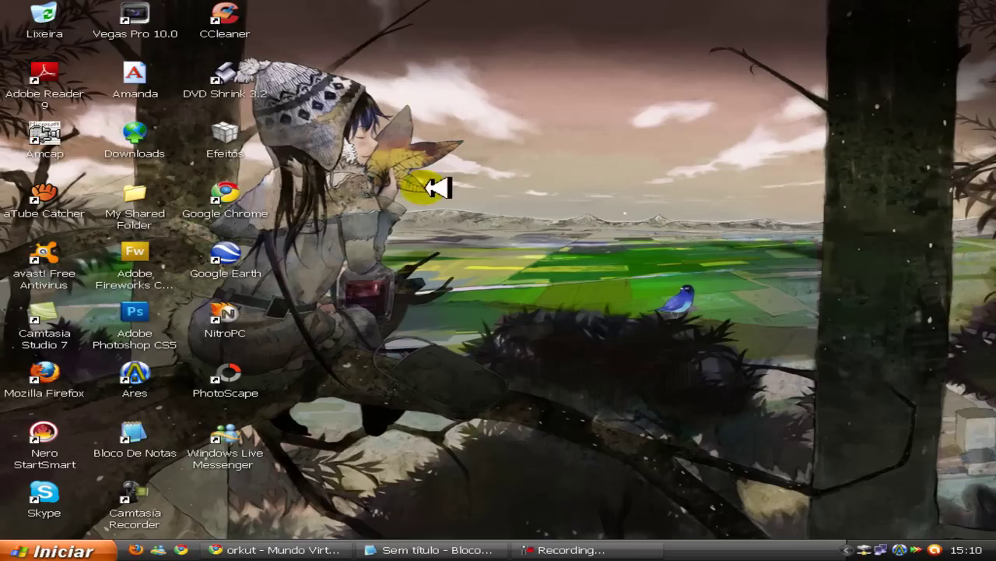
Bring up the Multiupload page for Efeitos.rar, locate its direct download, and return to the desktop via the orkut community page.
{"action": "left_click", "coordinate": [517, 187]}
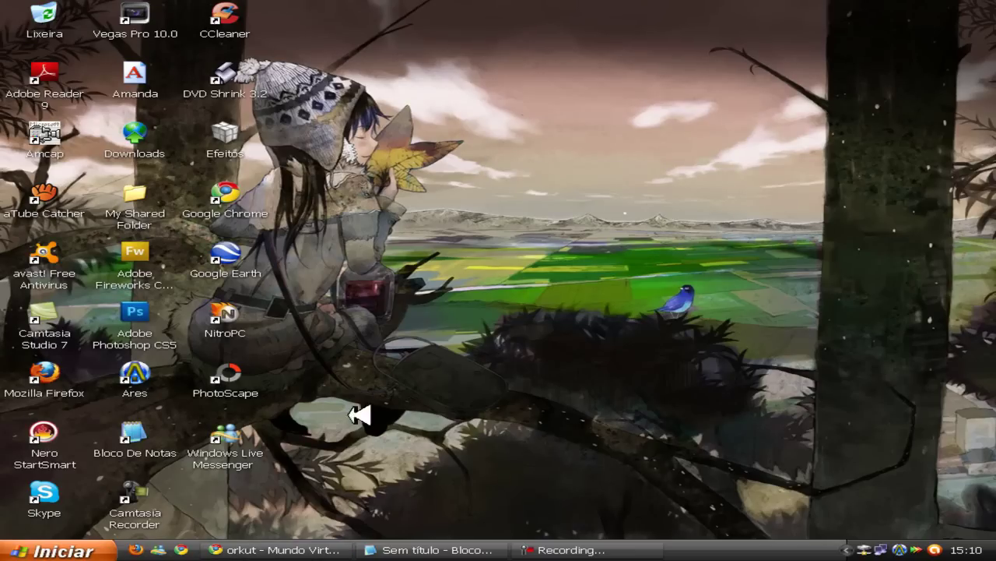
{"action": "left_click", "coordinate": [315, 553]}
{"action": "left_click", "coordinate": [542, 10]}
{"action": "scroll", "coordinate": [287, 224], "scroll_direction": "up", "scroll_amount": 1}
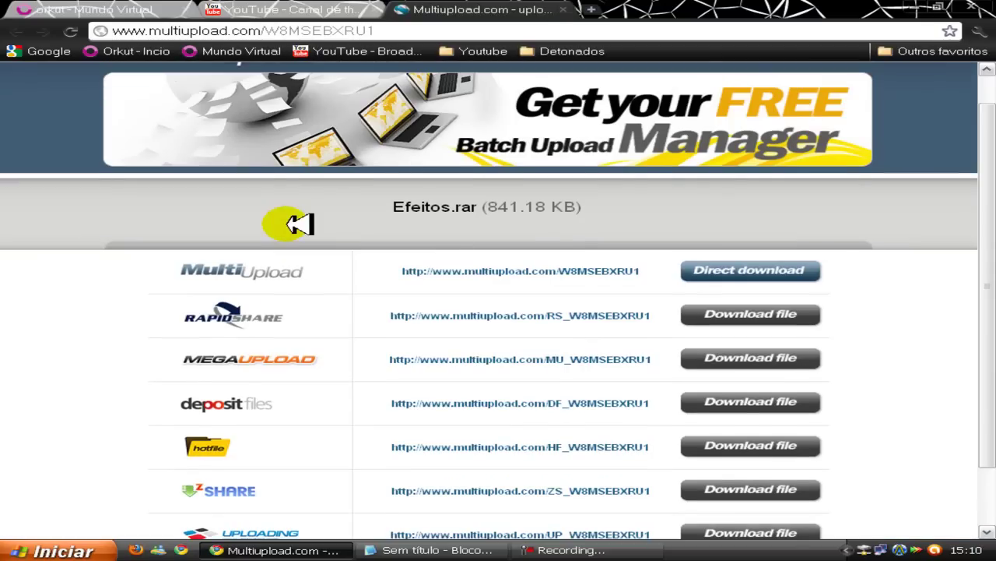
{"action": "scroll", "coordinate": [300, 224], "scroll_direction": "up", "scroll_amount": 1}
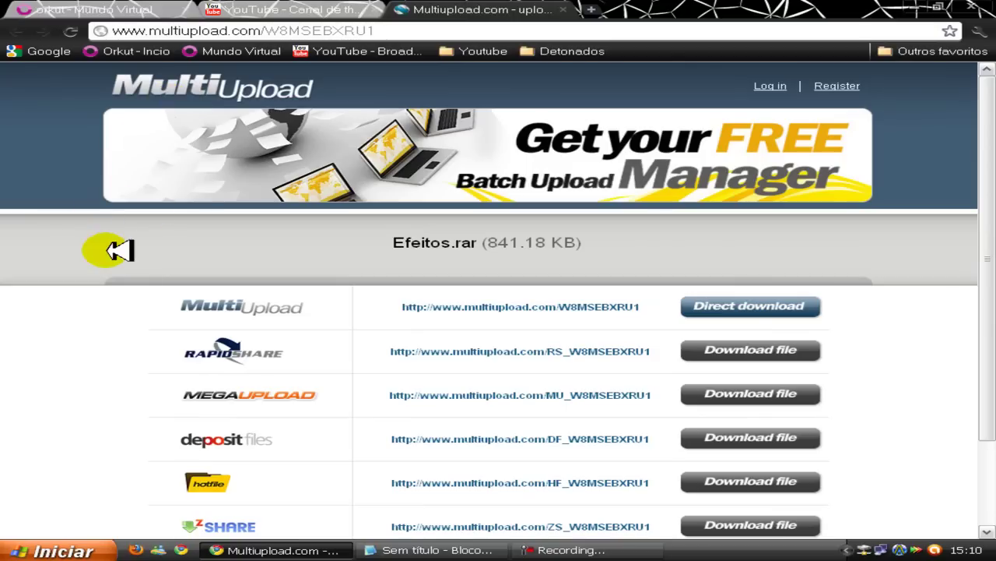
{"action": "left_click", "coordinate": [742, 315]}
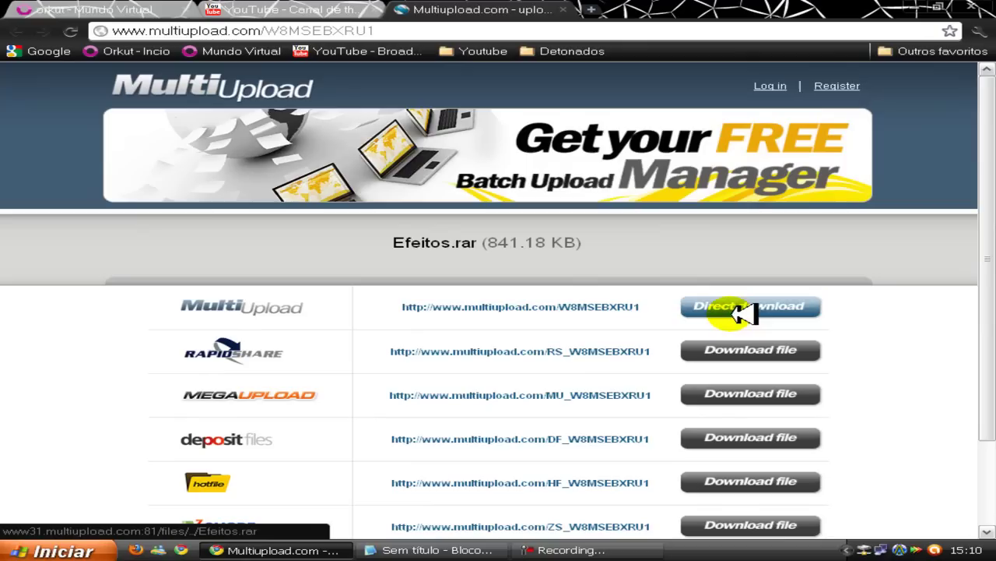
{"action": "left_click", "coordinate": [109, 10]}
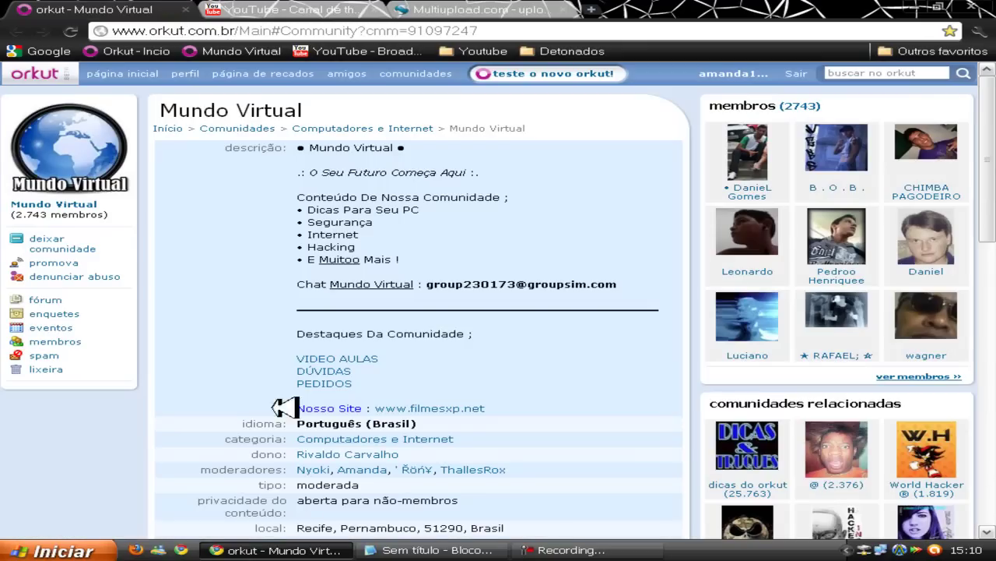
{"action": "left_click", "coordinate": [325, 551]}
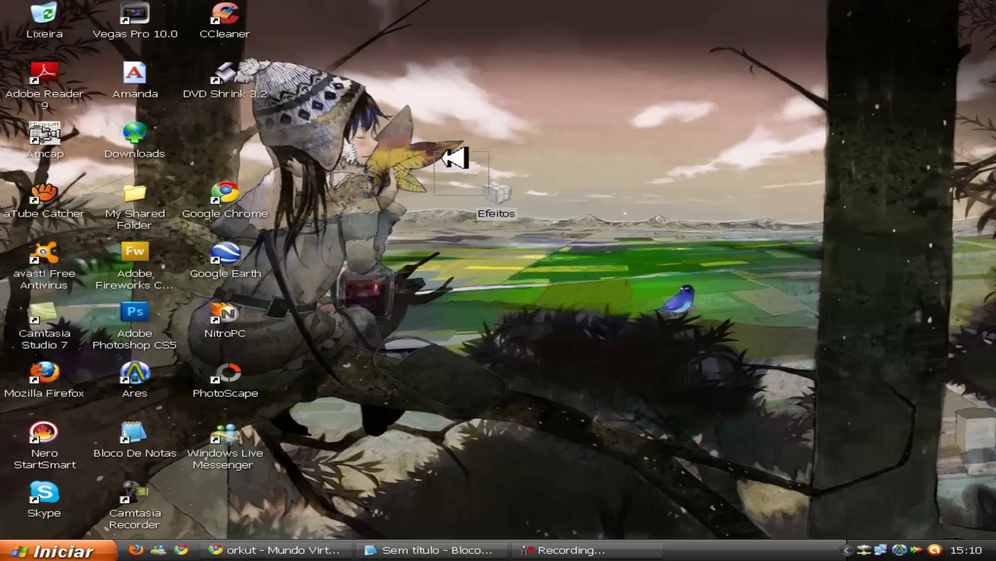
Extract the Efeitos archive on the desktop, placing the extracted folder in the open area and the archive back among the icons.
{"action": "left_click_drag", "start_coordinate": [443, 158], "coordinate": [581, 245]}
{"action": "left_click", "coordinate": [584, 243]}
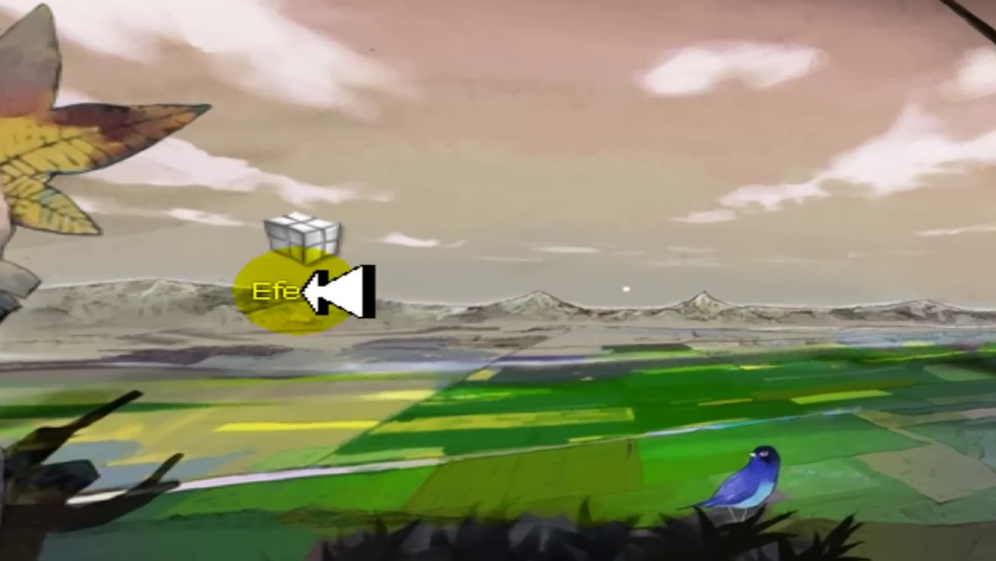
{"action": "right_click", "coordinate": [305, 292]}
{"action": "left_click", "coordinate": [545, 382]}
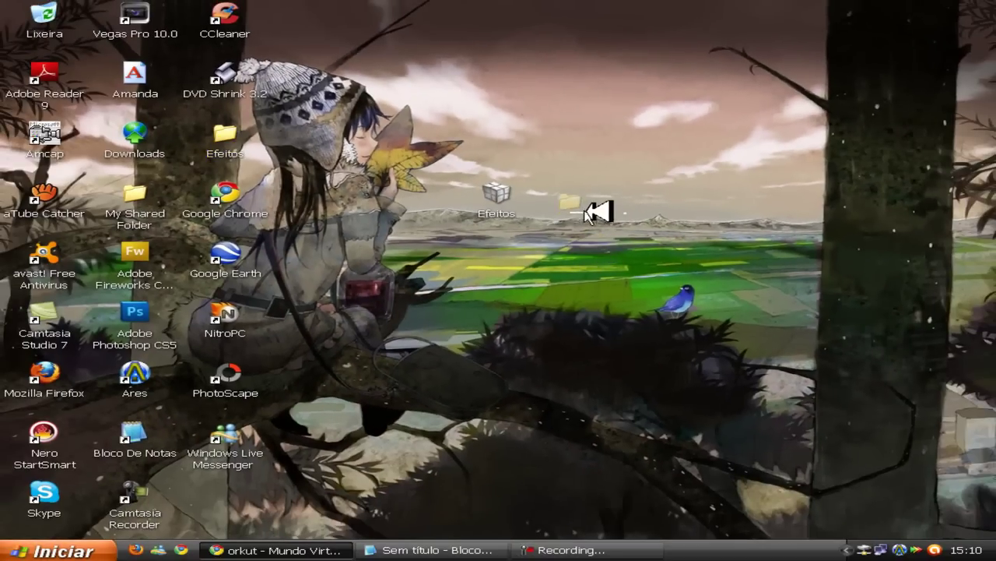
{"action": "left_click", "coordinate": [490, 208]}
{"action": "left_click_drag", "start_coordinate": [270, 152], "coordinate": [299, 179]}
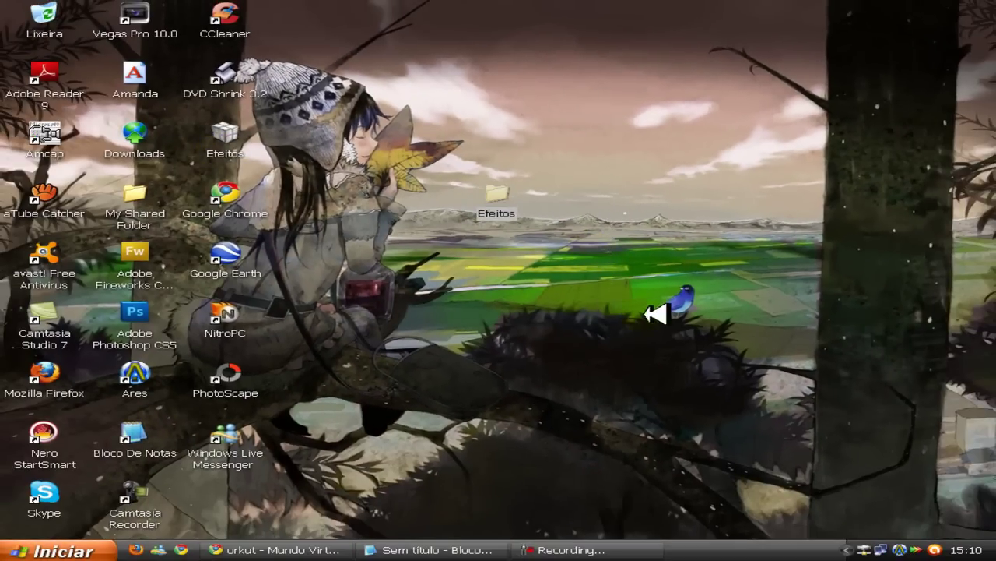
Open the extracted Efeitos folder and review the effect programs inside it.
{"action": "double_click", "coordinate": [515, 204]}
{"action": "left_click_drag", "start_coordinate": [576, 353], "coordinate": [361, 131]}
{"action": "left_click_drag", "start_coordinate": [577, 297], "coordinate": [354, 133]}
{"action": "left_click", "coordinate": [541, 221]}
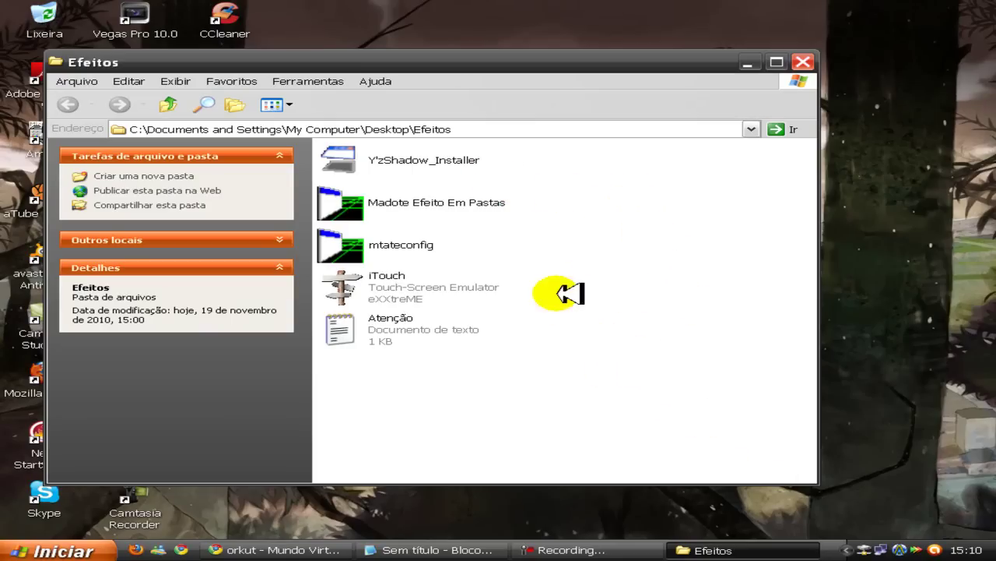
Minimize the Efeitos folder window and refresh the desktop.
{"action": "left_click", "coordinate": [732, 549]}
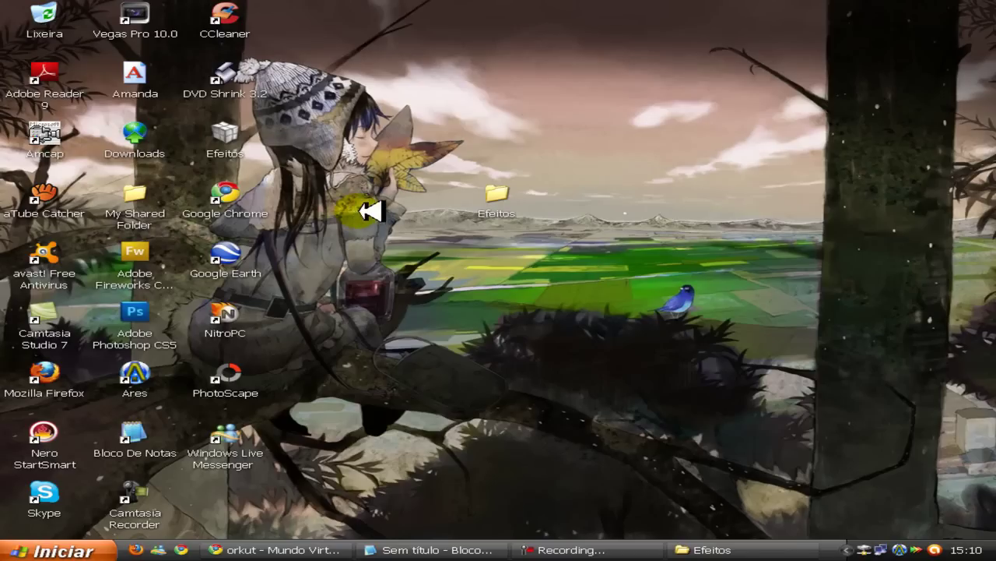
{"action": "left_click_drag", "start_coordinate": [434, 158], "coordinate": [634, 221]}
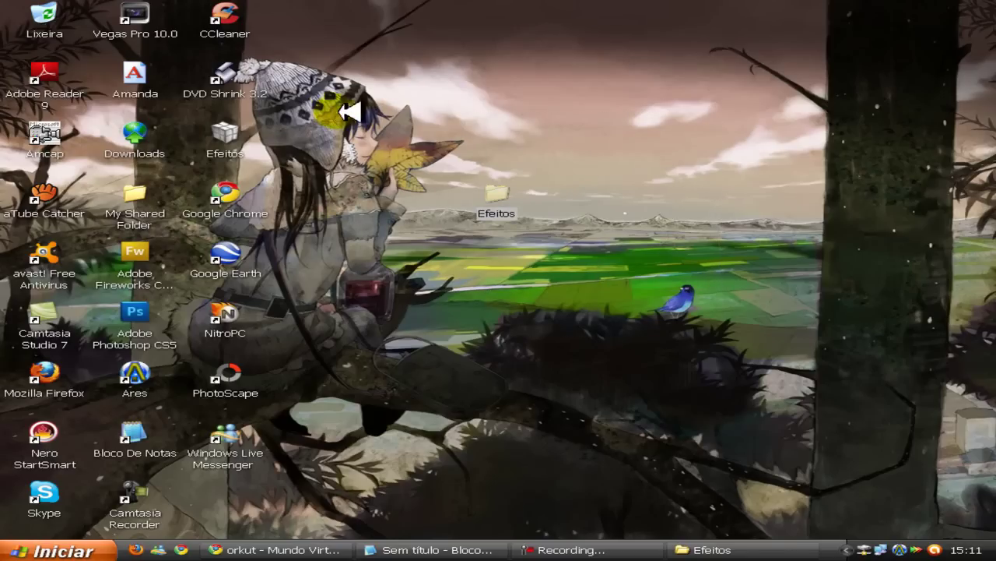
{"action": "right_click", "coordinate": [626, 212]}
{"action": "left_click", "coordinate": [638, 233]}
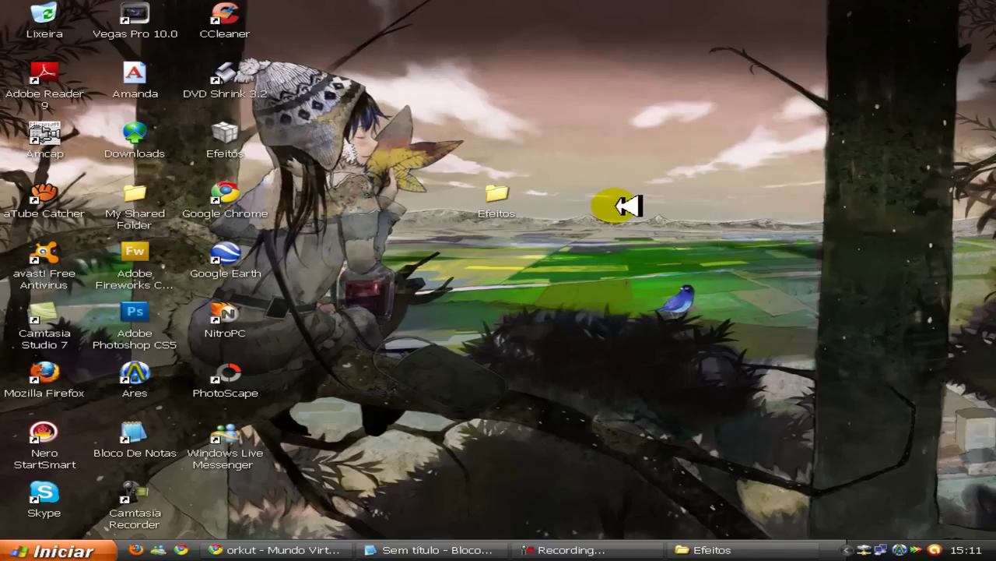
Restore the Efeitos folder window and run the iTouch touch-screen emulator from it.
{"action": "left_click", "coordinate": [796, 547]}
{"action": "left_click", "coordinate": [447, 416]}
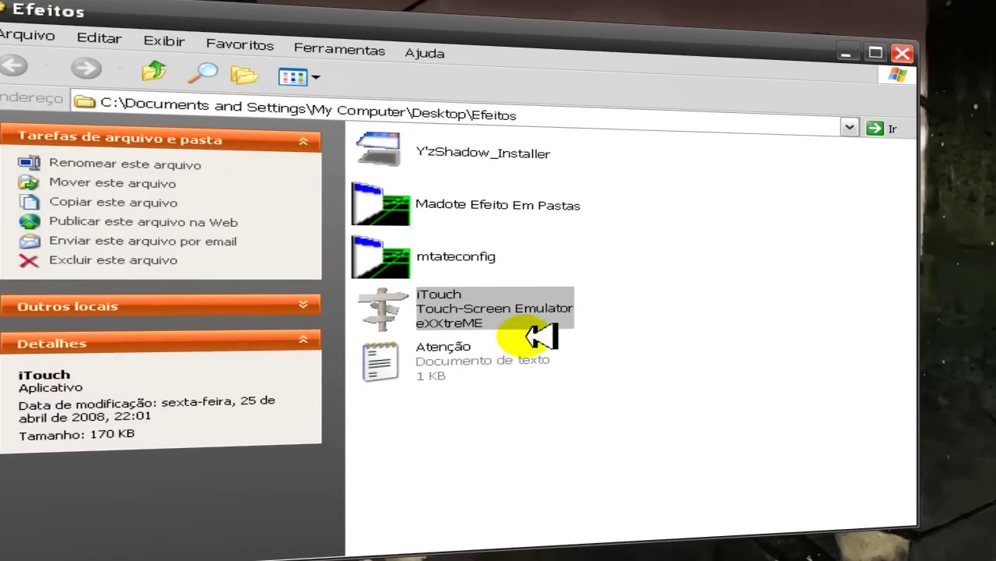
{"action": "mouse_move", "coordinate": [436, 304]}
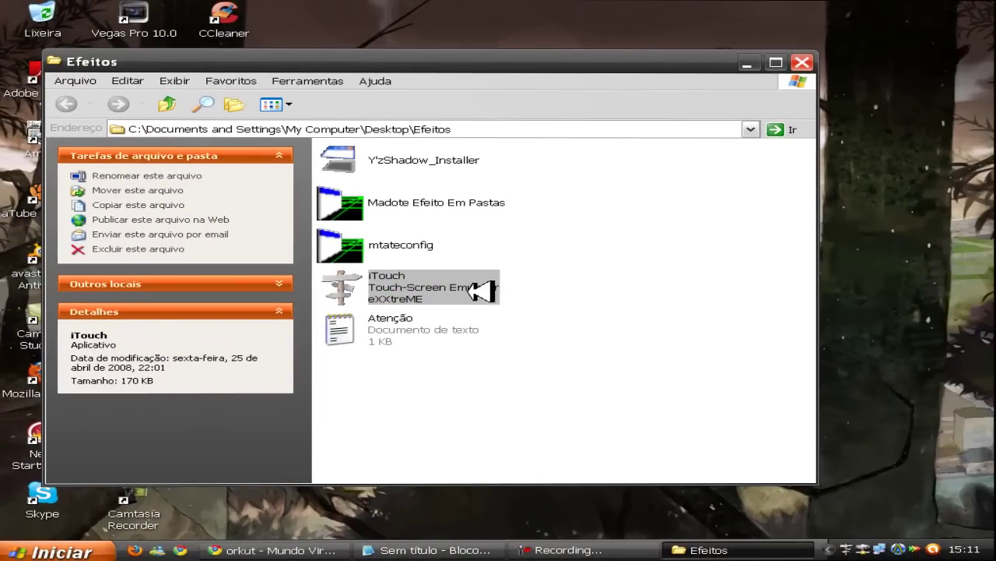
{"action": "left_click", "coordinate": [629, 336]}
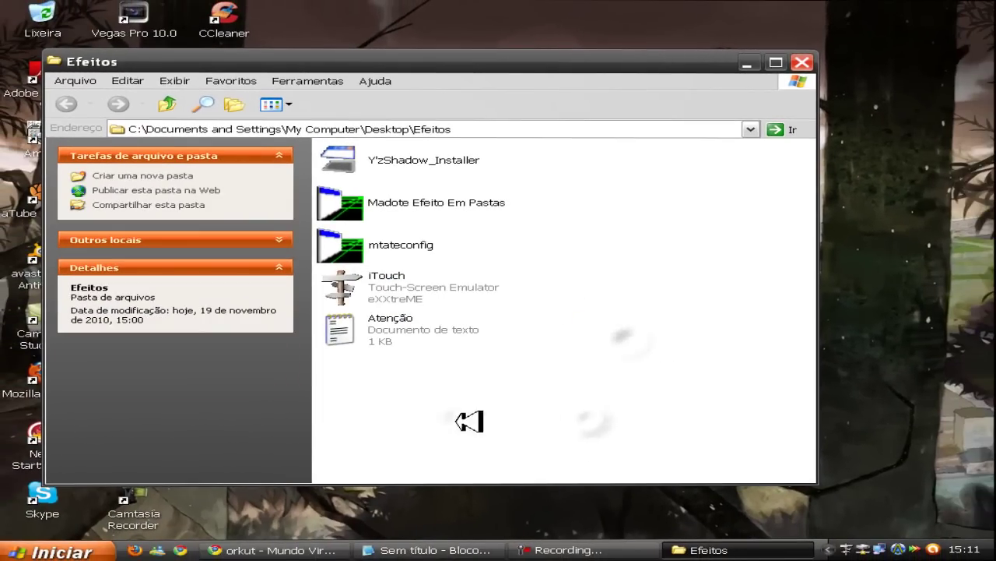
Minimize the Efeitos folder and try the iTouch ripple effect on the desktop and its menus.
{"action": "left_click", "coordinate": [754, 552]}
{"action": "right_click", "coordinate": [486, 279]}
{"action": "left_click", "coordinate": [522, 293]}
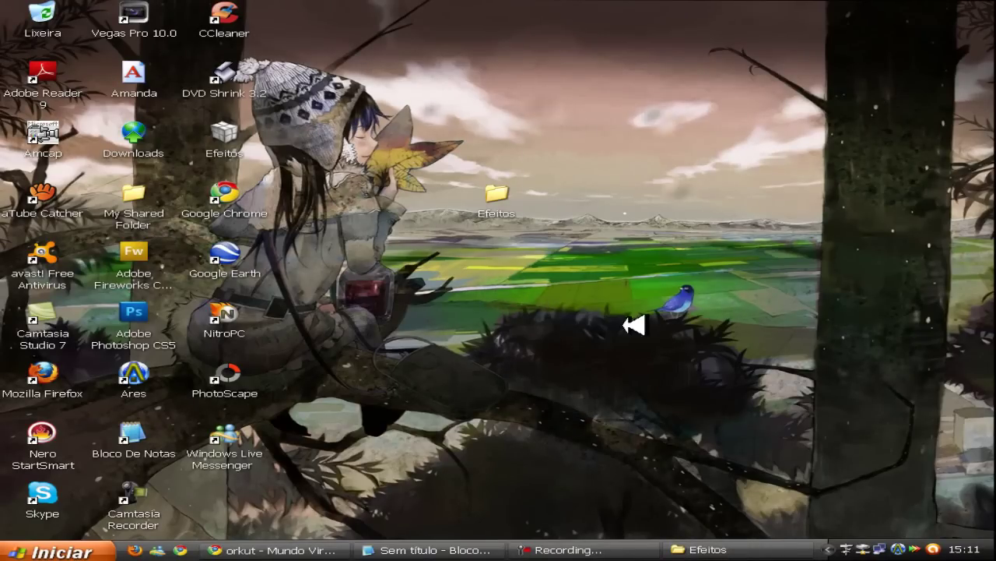
{"action": "left_click", "coordinate": [106, 550]}
{"action": "left_click", "coordinate": [536, 397]}
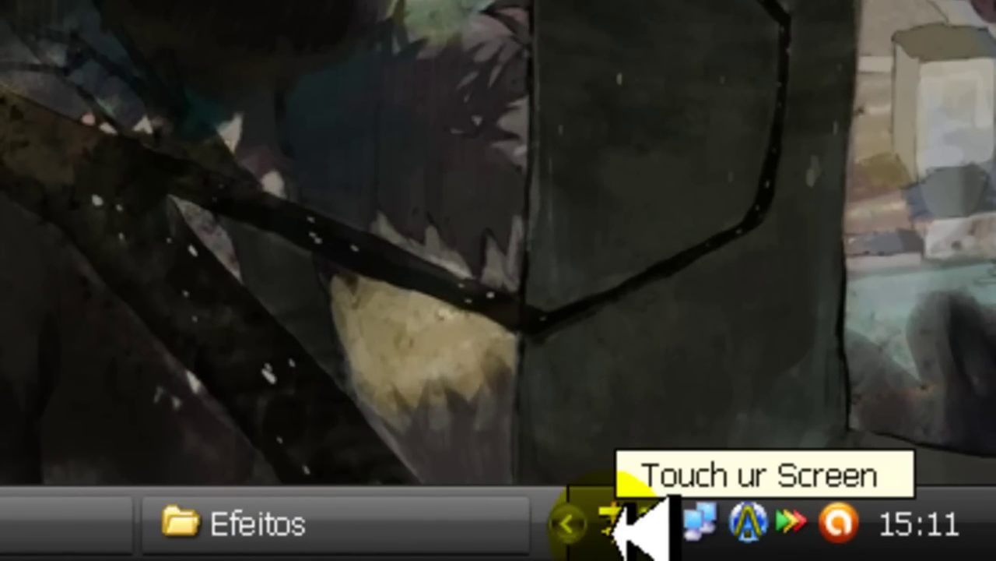
Raise the Radius by one notch in the iTouch settings, apply it, and try the effect on the desktop.
{"action": "right_click", "coordinate": [619, 526]}
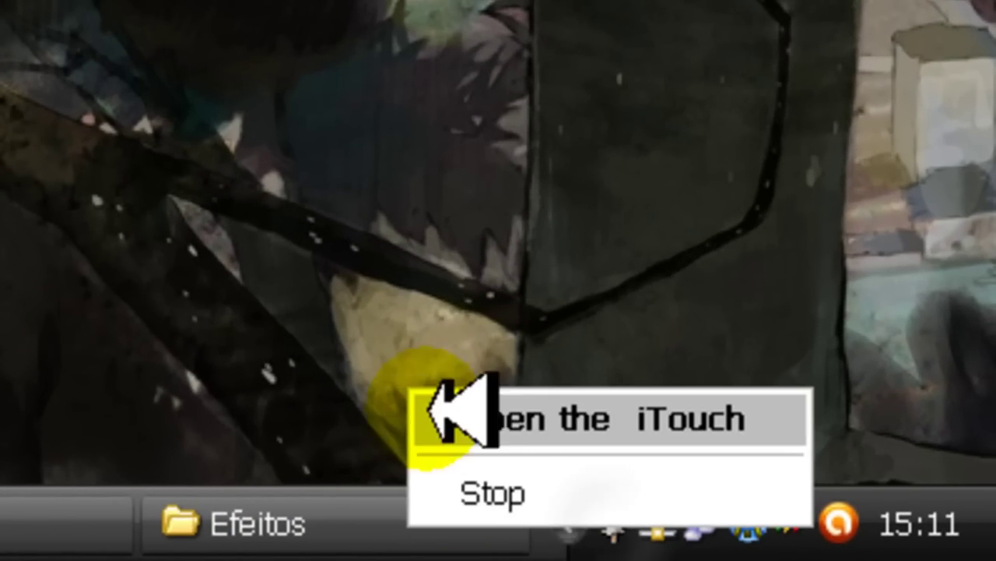
{"action": "left_click", "coordinate": [459, 425]}
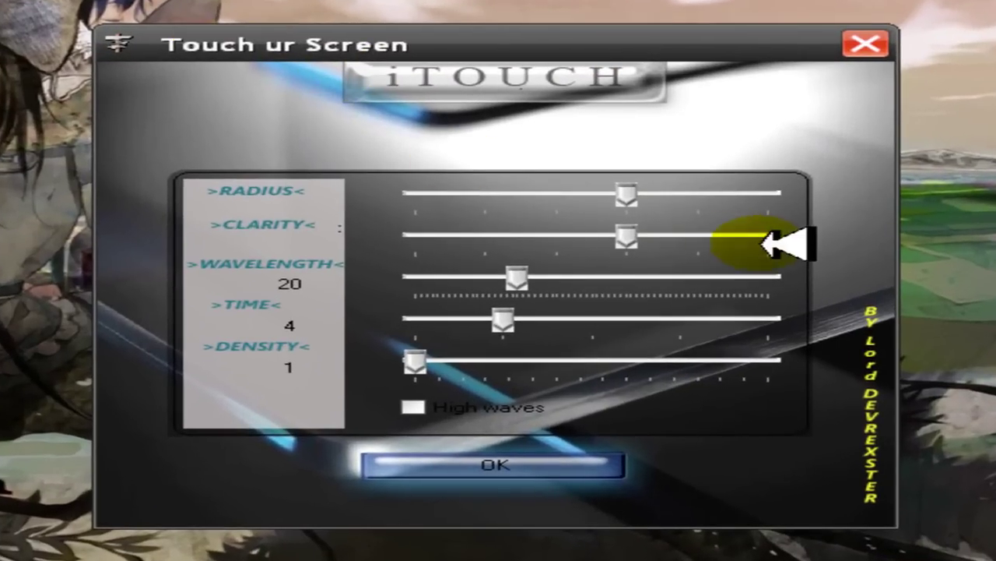
{"action": "left_click_drag", "start_coordinate": [617, 200], "coordinate": [699, 200]}
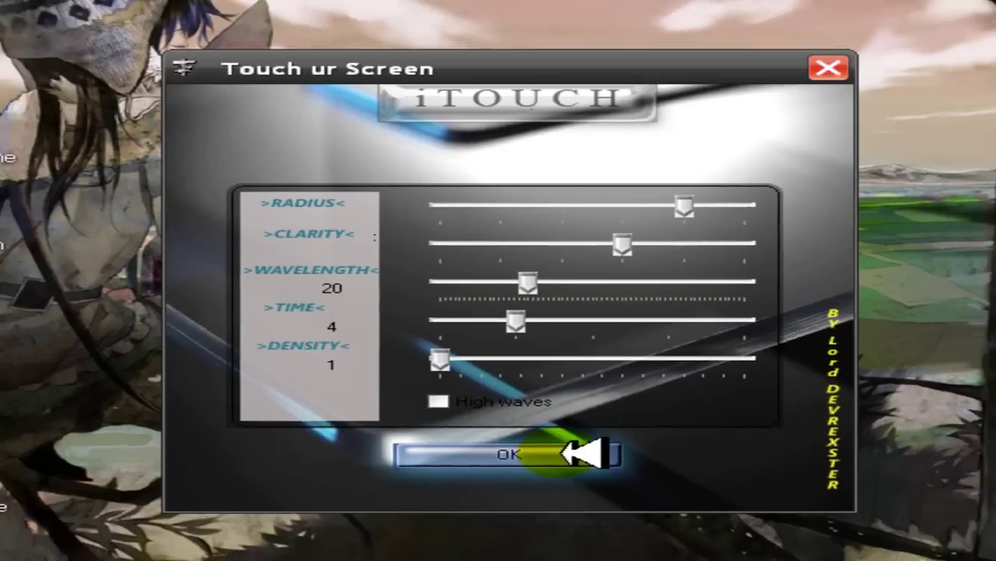
{"action": "left_click", "coordinate": [584, 466]}
{"action": "right_click", "coordinate": [510, 387]}
{"action": "left_click", "coordinate": [542, 411]}
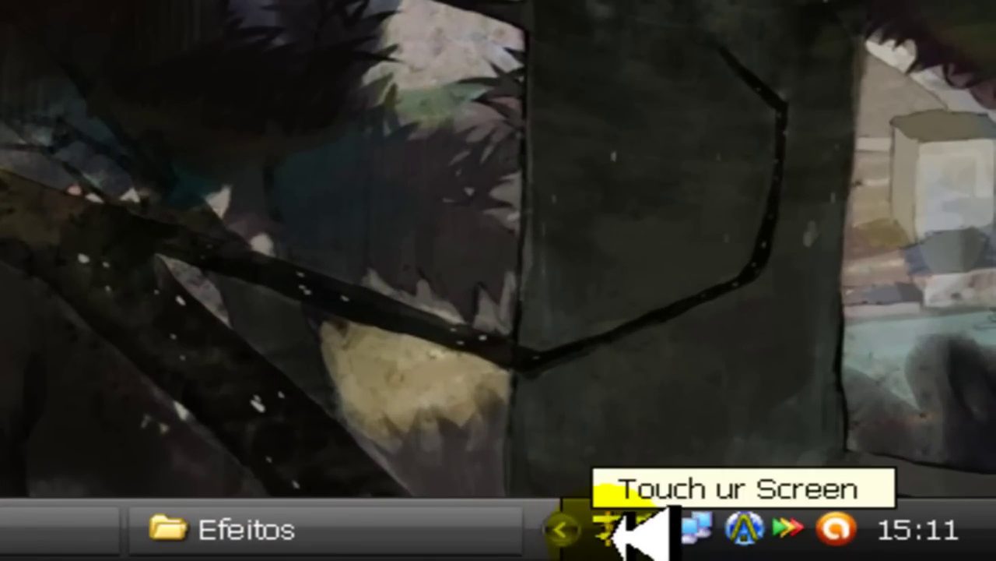
Stop the iTouch emulator and refresh the desktop.
{"action": "right_click", "coordinate": [728, 540]}
{"action": "left_click", "coordinate": [572, 505]}
{"action": "right_click", "coordinate": [579, 326]}
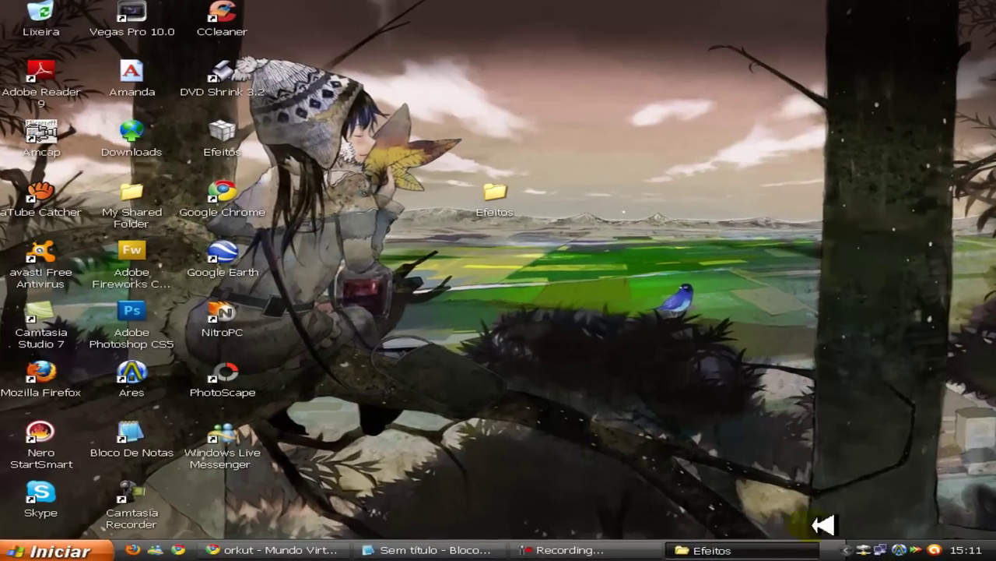
{"action": "left_click", "coordinate": [623, 349]}
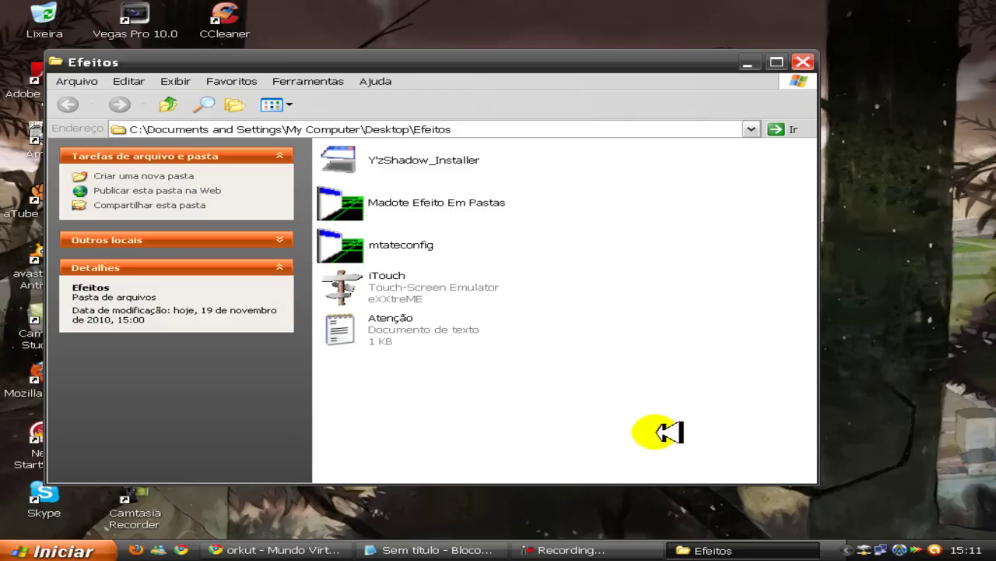
Maximize the Efeitos window, run Madote Efeito Em Pastas, and try its 3D window effect on the folder.
{"action": "double_click", "coordinate": [556, 66]}
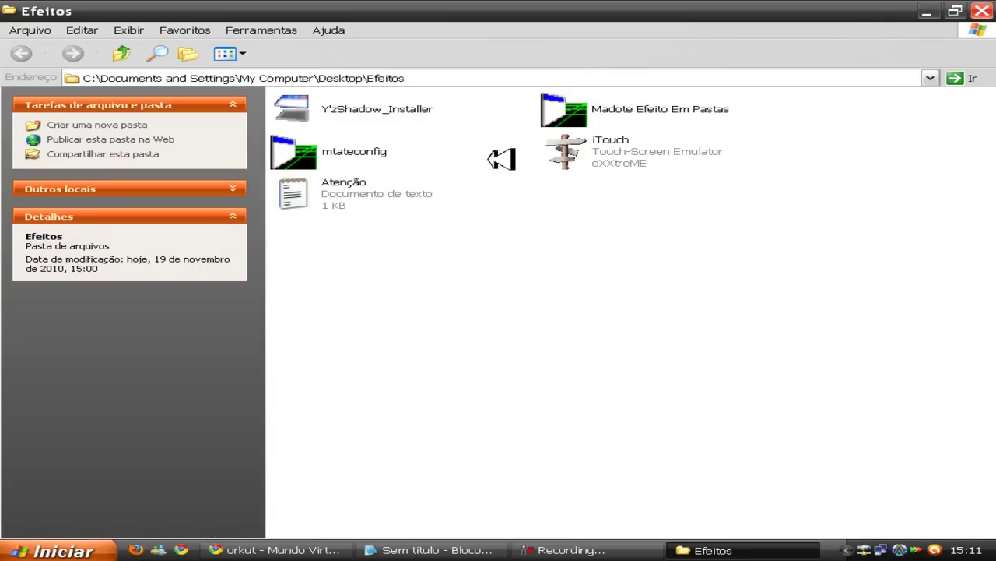
{"action": "double_click", "coordinate": [656, 118]}
{"action": "left_click", "coordinate": [897, 11]}
{"action": "left_click_drag", "start_coordinate": [574, 499], "coordinate": [583, 361]}
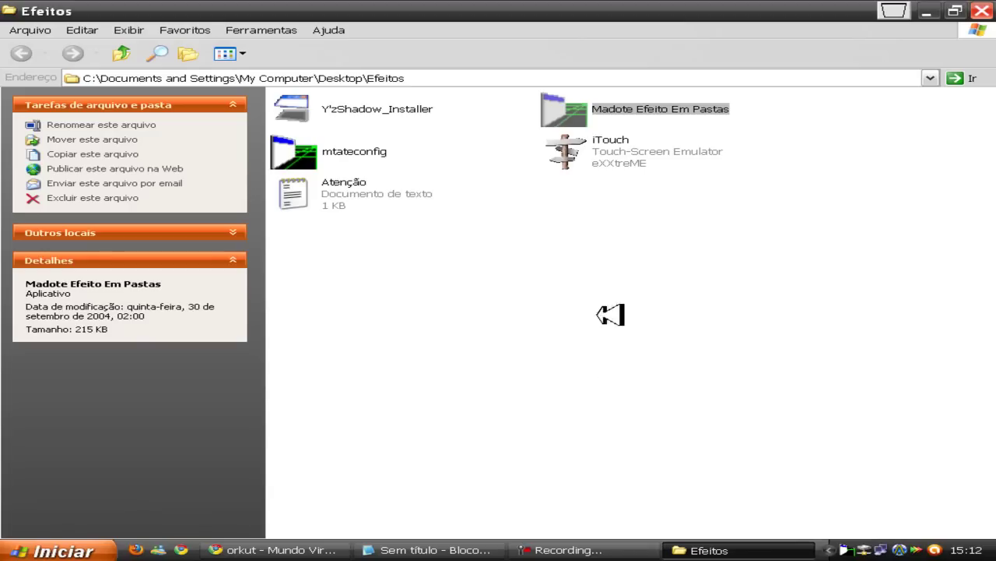
{"action": "left_click", "coordinate": [895, 9]}
{"action": "left_click", "coordinate": [557, 496]}
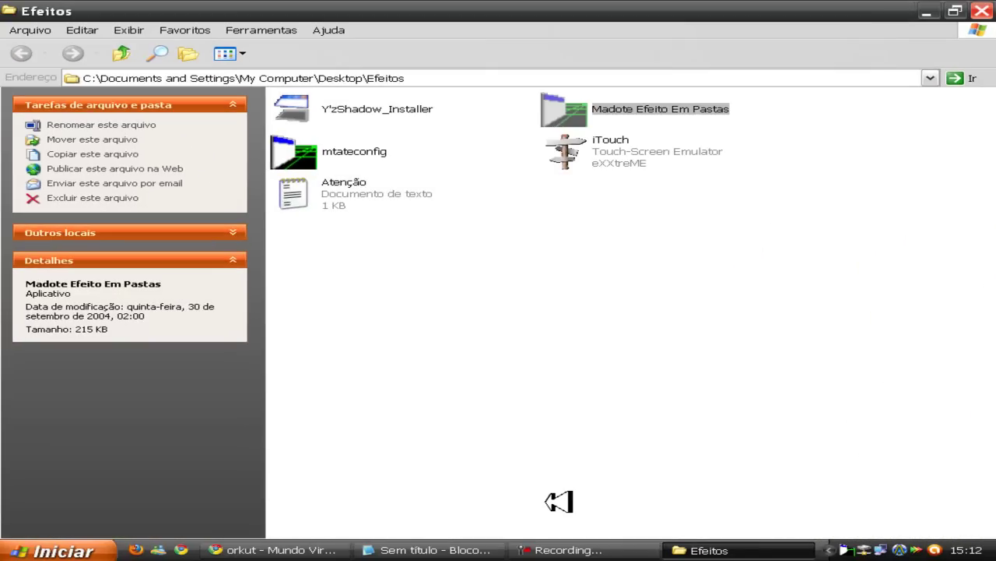
{"action": "left_click", "coordinate": [627, 249]}
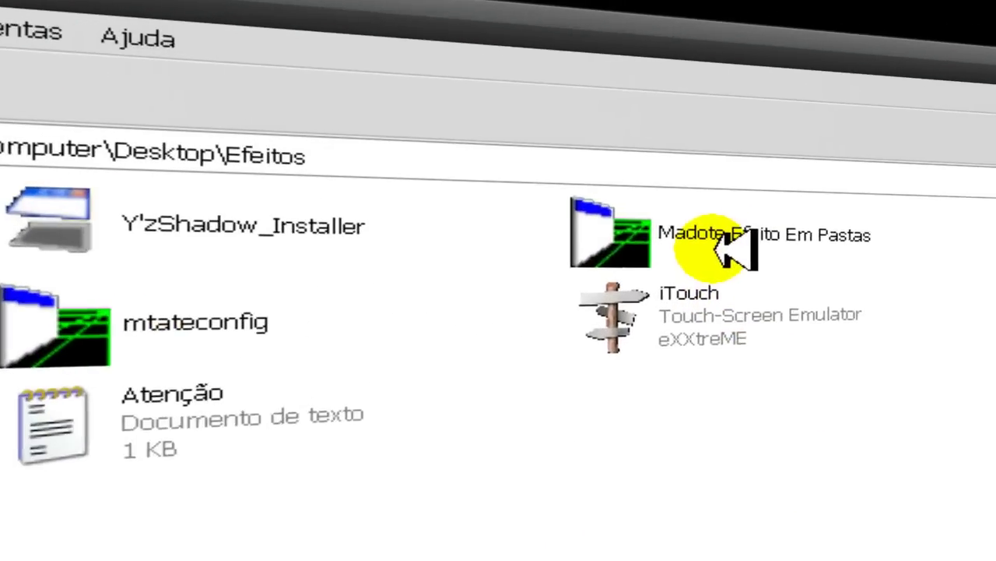
Tilt the Efeitos window into 3D with Madote Efeito Em Pastas, move it on the desktop, and restore it to 2D.
{"action": "left_click", "coordinate": [615, 112]}
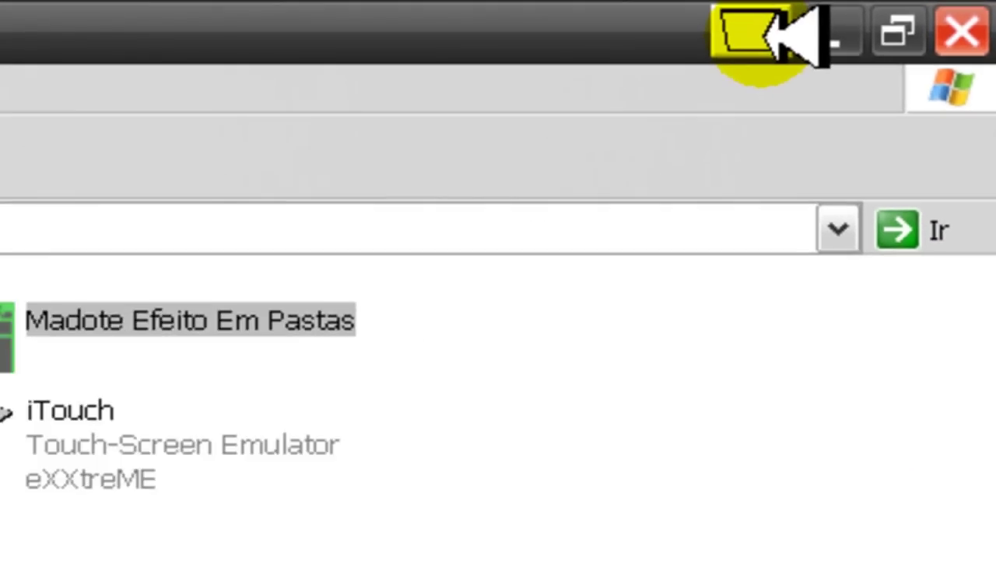
{"action": "left_click", "coordinate": [888, 11]}
{"action": "left_click_drag", "start_coordinate": [487, 496], "coordinate": [464, 430]}
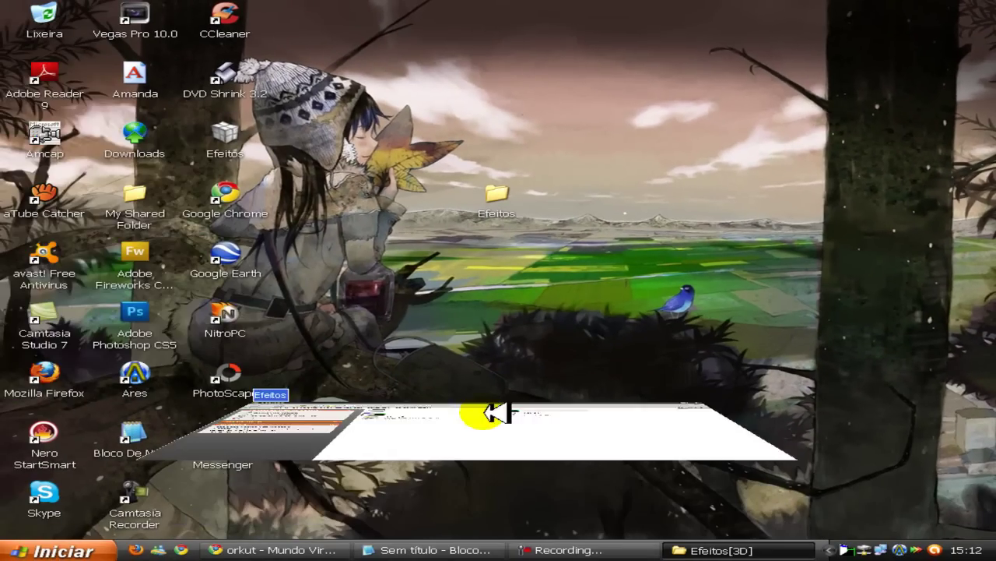
{"action": "left_click", "coordinate": [517, 445]}
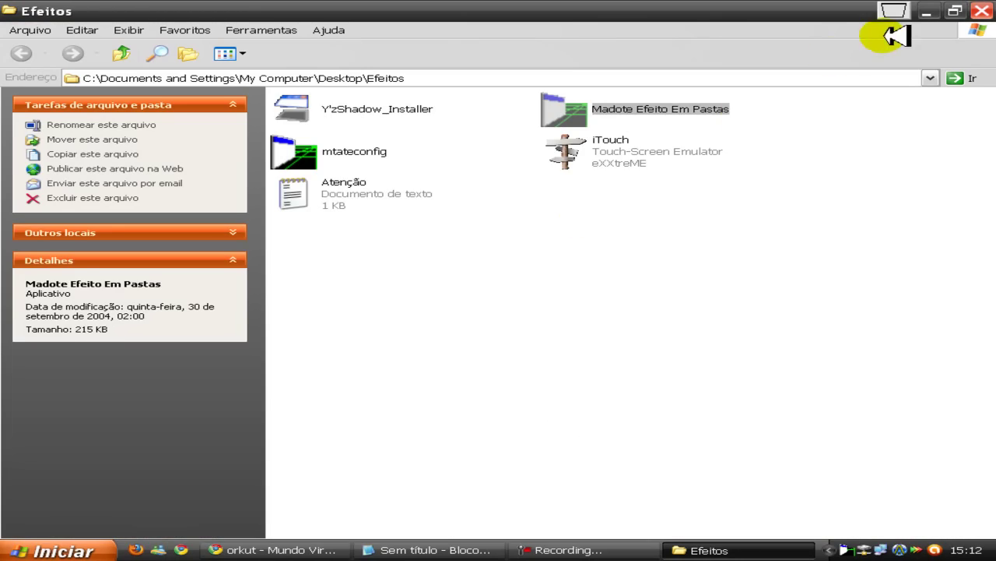
Exit Madotate through its window button's options and clear the selection in the Efeitos folder.
{"action": "right_click", "coordinate": [893, 12]}
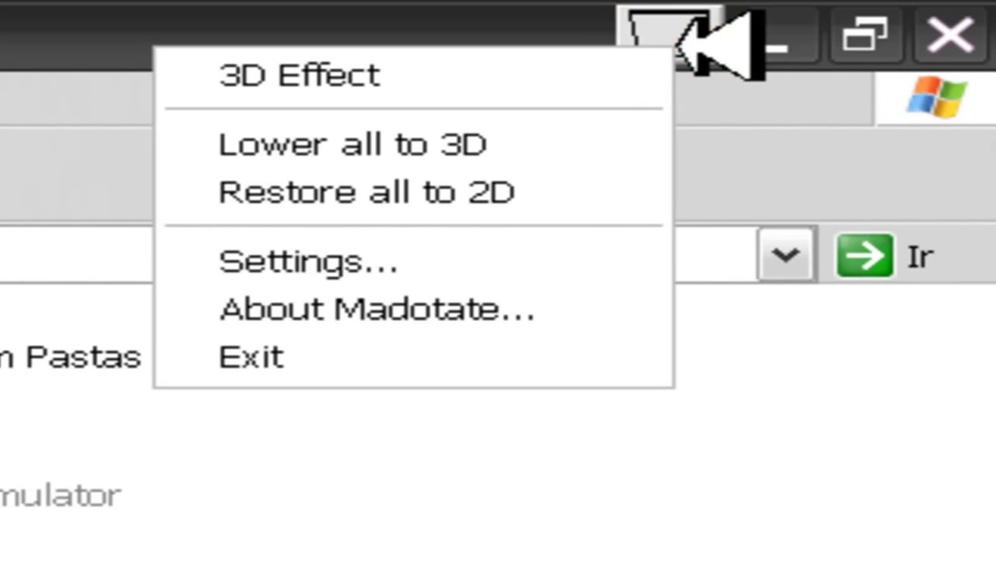
{"action": "right_click", "coordinate": [646, 28]}
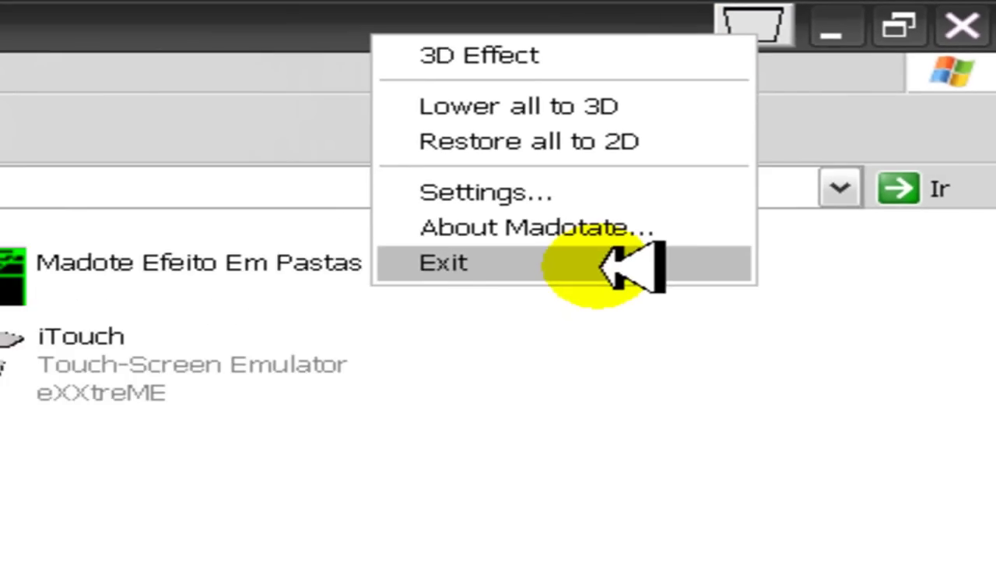
{"action": "left_click", "coordinate": [457, 356]}
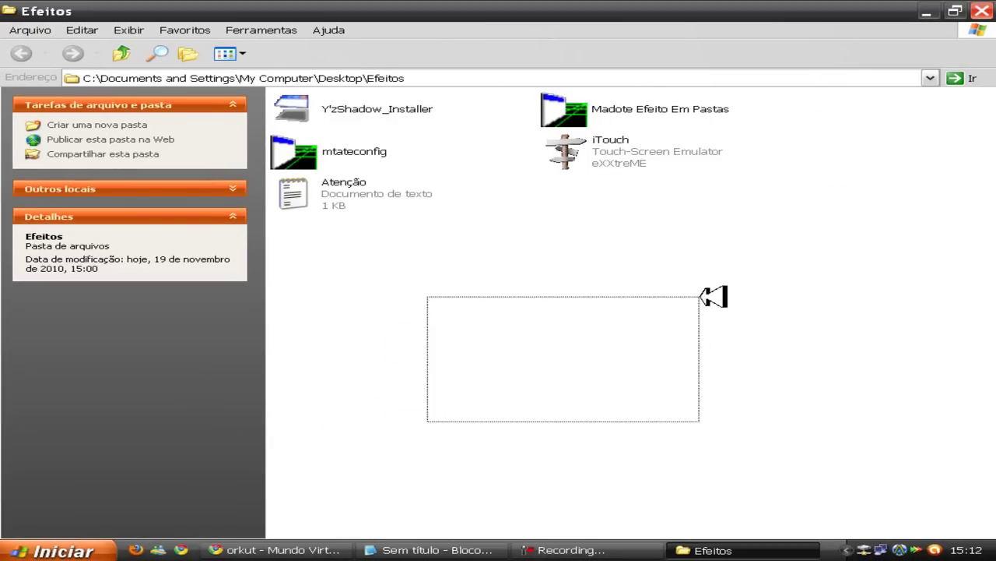
{"action": "left_click_drag", "start_coordinate": [701, 296], "coordinate": [683, 258]}
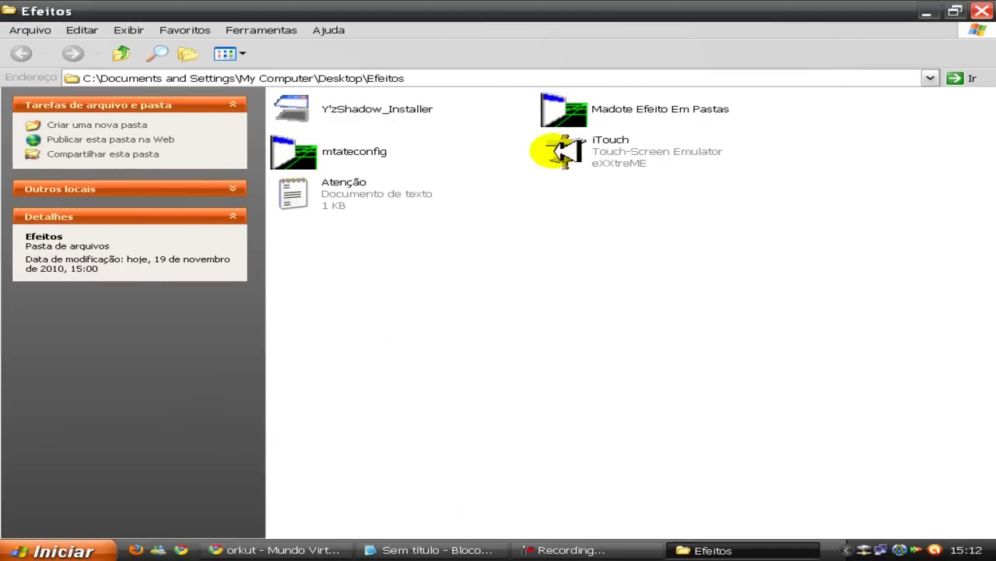
Start Madote Efeito Em Pastas, then review the Transition, Zooming and Miscellaneous settings in mtateconfig and close its settings window.
{"action": "double_click", "coordinate": [563, 123]}
{"action": "left_click", "coordinate": [818, 331]}
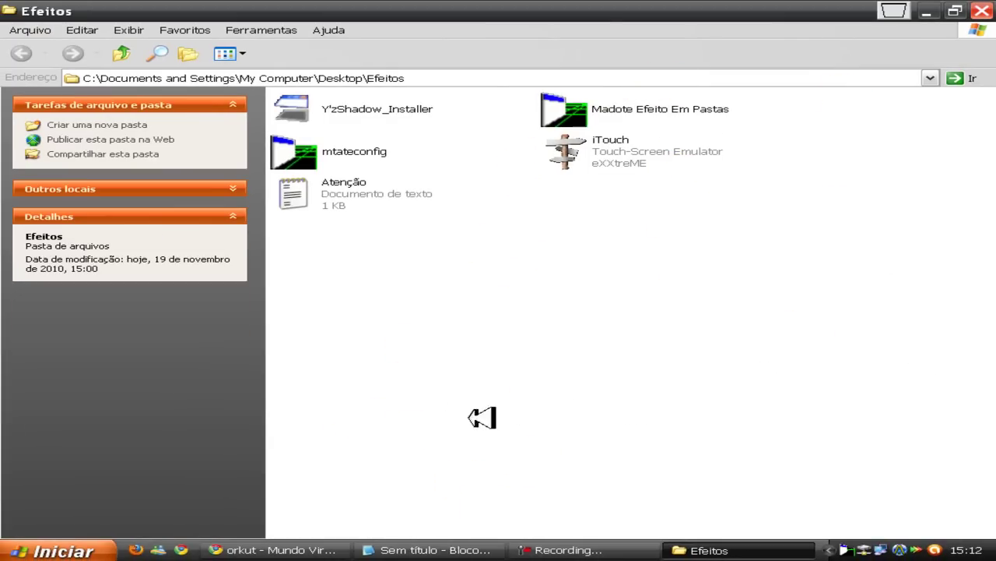
{"action": "left_click", "coordinate": [338, 151]}
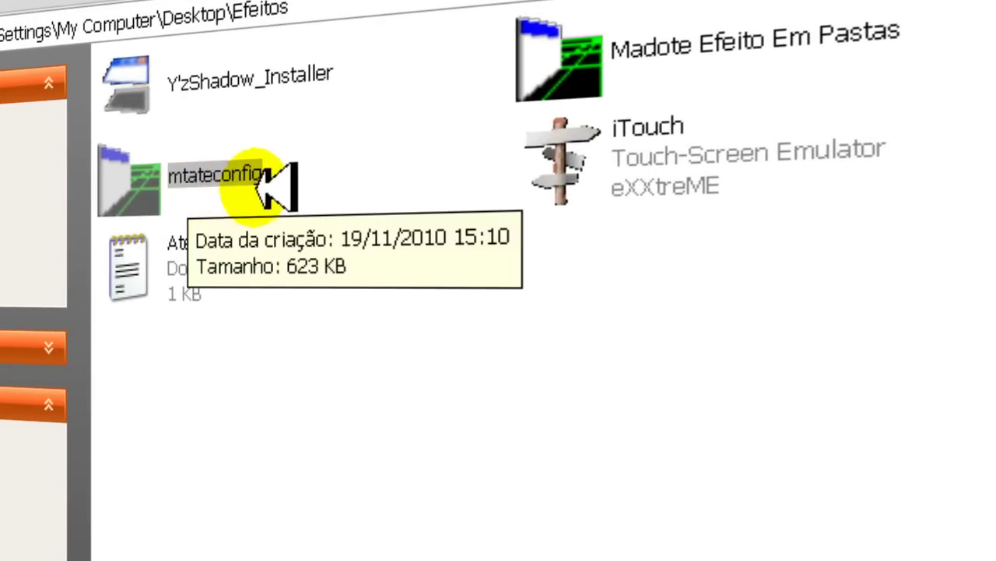
{"action": "double_click", "coordinate": [226, 177]}
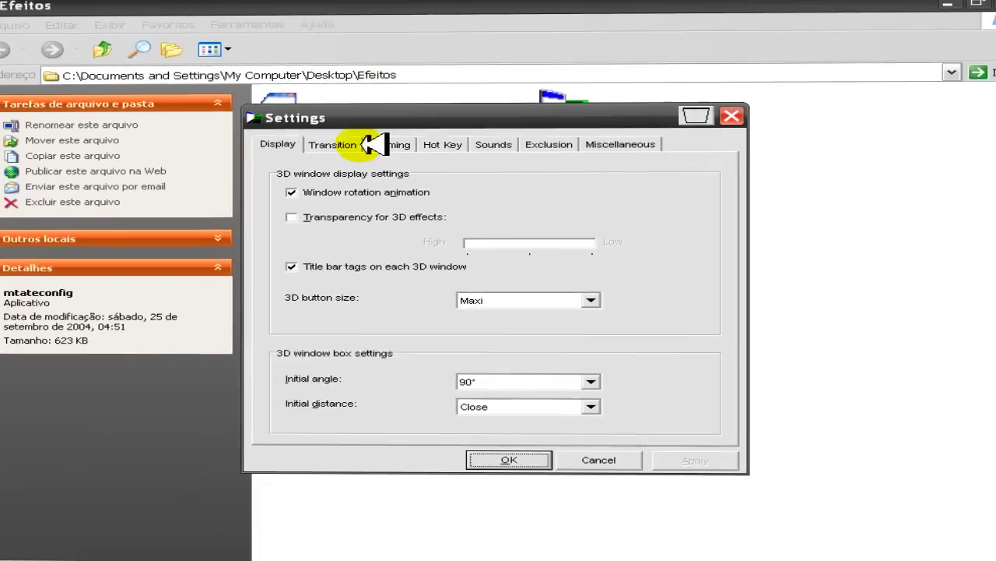
{"action": "left_click", "coordinate": [303, 152]}
{"action": "left_click", "coordinate": [379, 149]}
{"action": "left_click", "coordinate": [649, 141]}
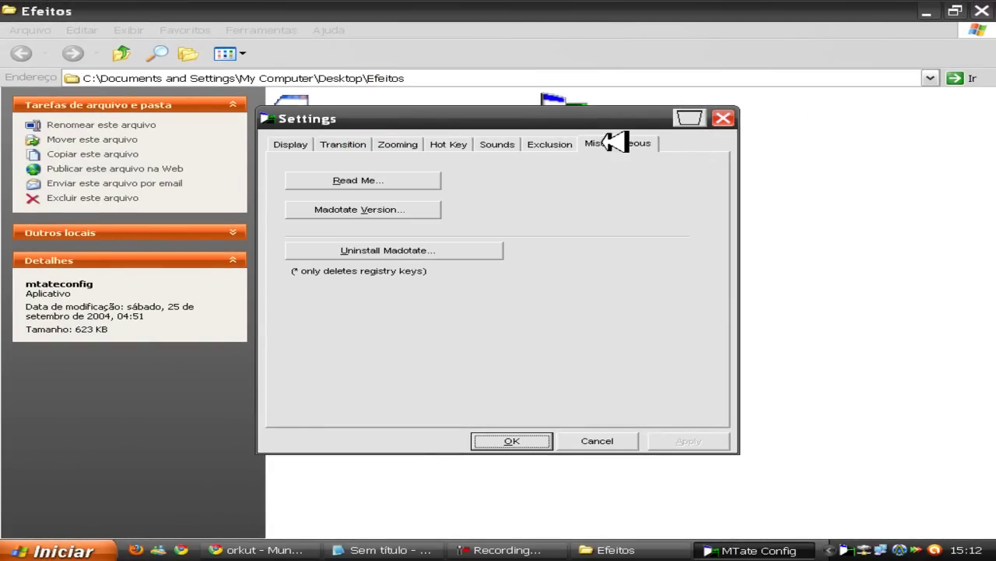
{"action": "left_click", "coordinate": [725, 117]}
Exit Madotate from its window button's options and refresh the Efeitos folder.
{"action": "right_click", "coordinate": [899, 11]}
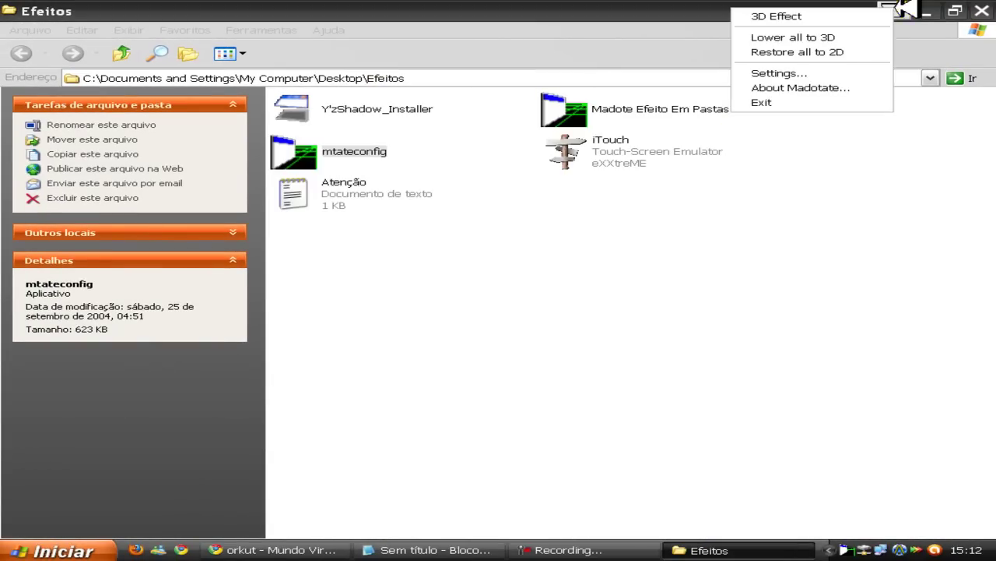
{"action": "left_click", "coordinate": [843, 100]}
{"action": "left_click", "coordinate": [417, 413]}
{"action": "right_click", "coordinate": [475, 288]}
{"action": "left_click", "coordinate": [489, 330]}
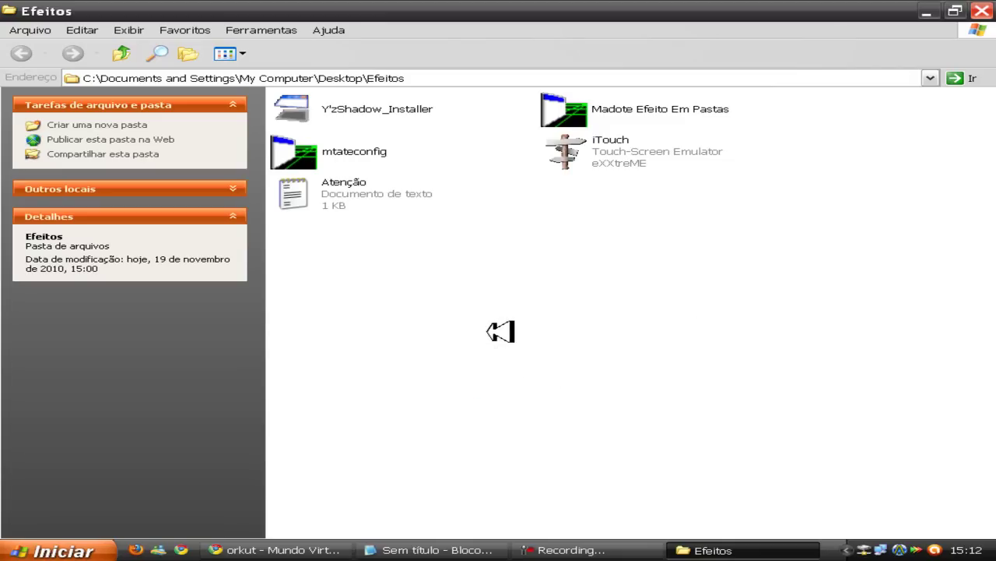
Minimize the Efeitos window and refresh the desktop.
{"action": "left_click_drag", "start_coordinate": [358, 278], "coordinate": [853, 486]}
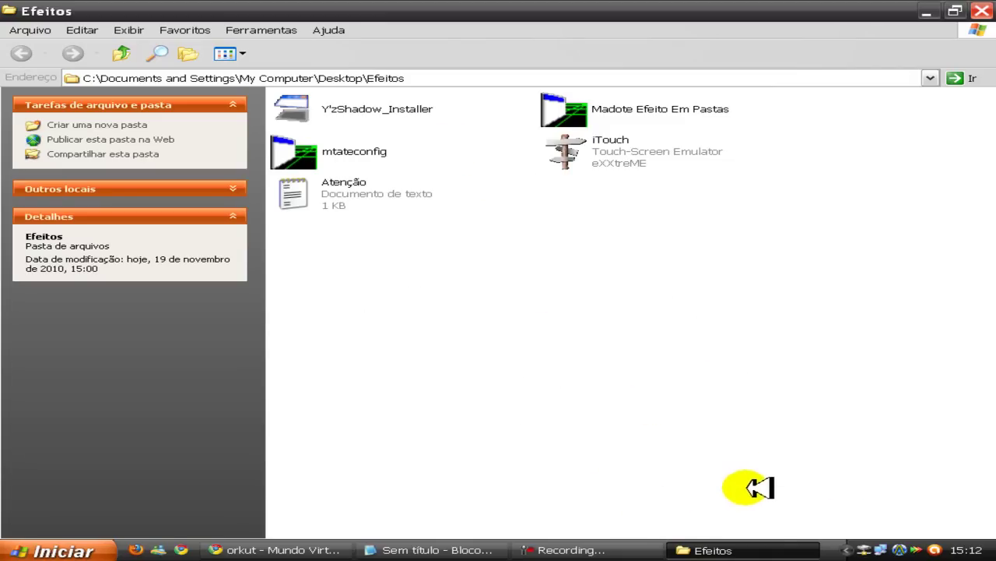
{"action": "left_click", "coordinate": [774, 545]}
{"action": "right_click", "coordinate": [397, 140]}
{"action": "left_click", "coordinate": [432, 162]}
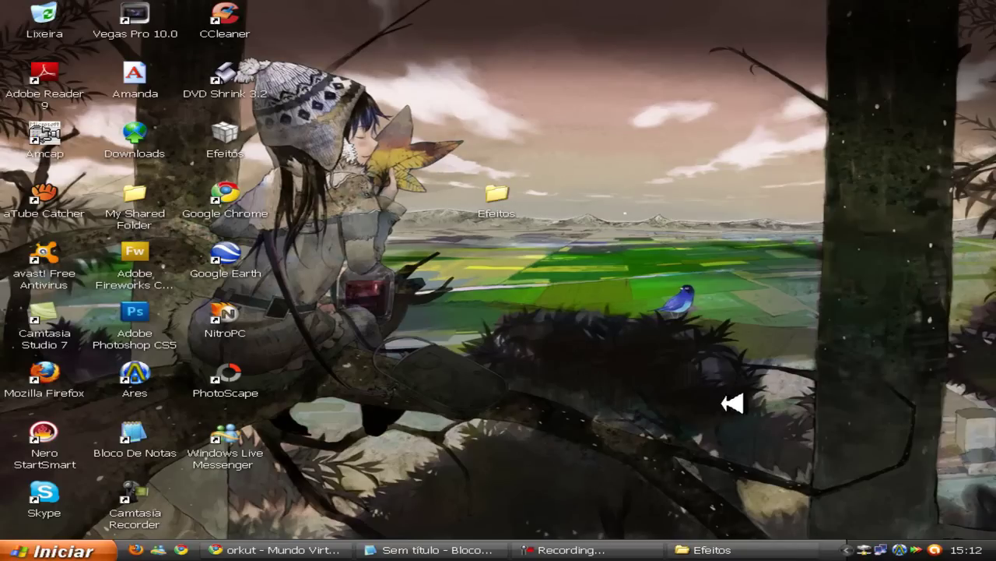
View the Start menu without the shadow effect, close it, and bring back the Efeitos window.
{"action": "left_click", "coordinate": [109, 551]}
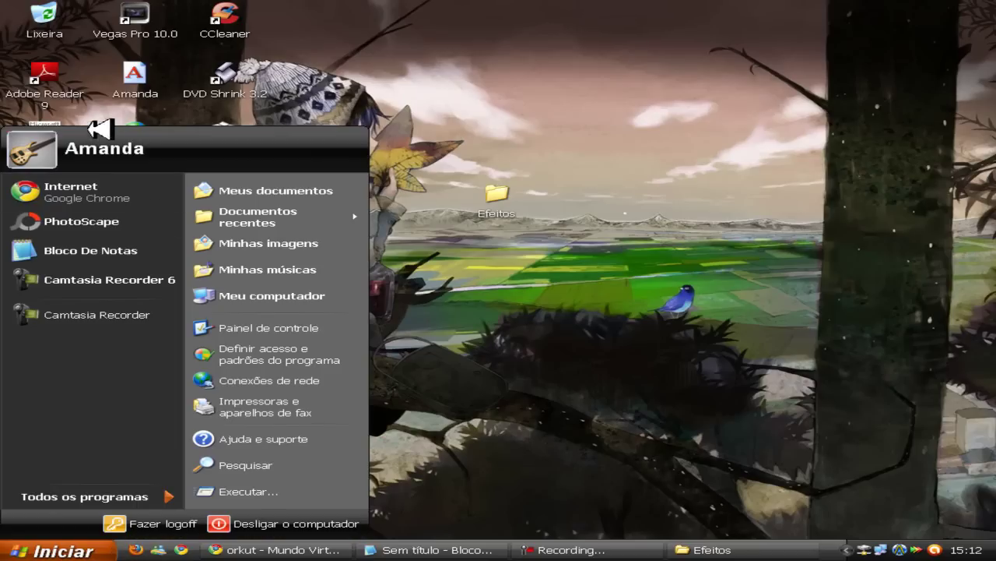
{"action": "left_click", "coordinate": [605, 327]}
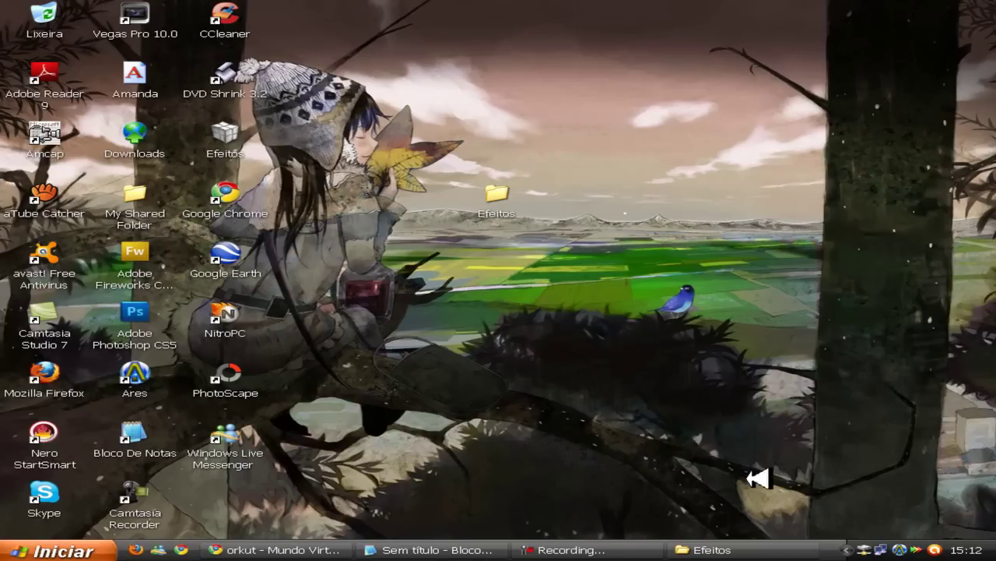
{"action": "left_click", "coordinate": [808, 550]}
{"action": "left_click_drag", "start_coordinate": [759, 449], "coordinate": [545, 268]}
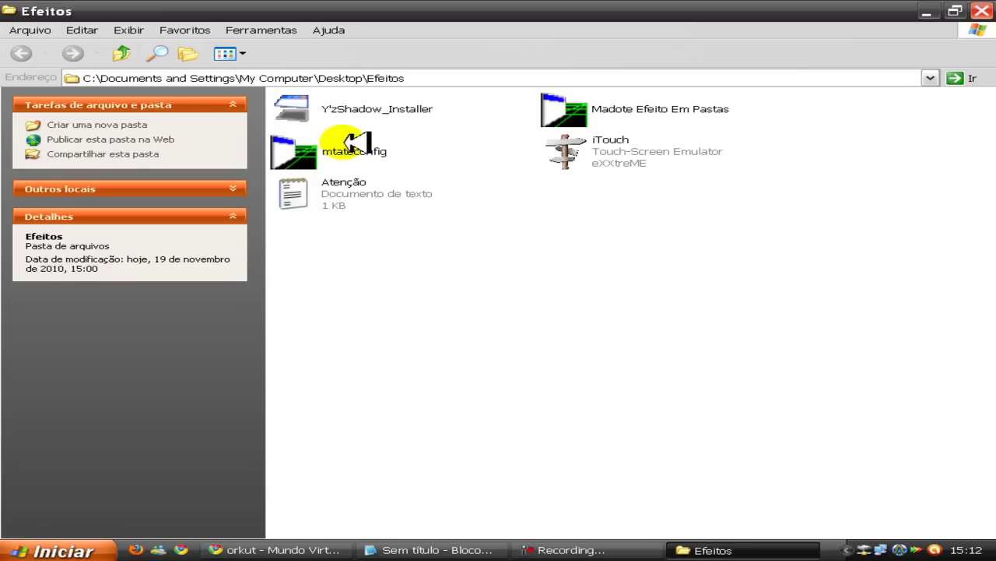
Run Y'zShadow_Installer, accept the license agreement, and proceed to the destination directory.
{"action": "left_click", "coordinate": [342, 110]}
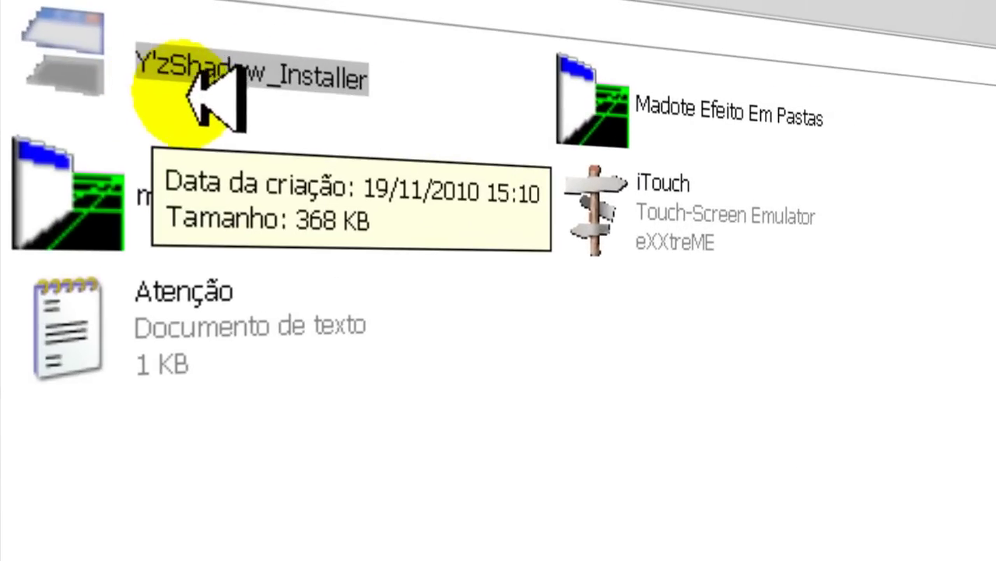
{"action": "double_click", "coordinate": [202, 78]}
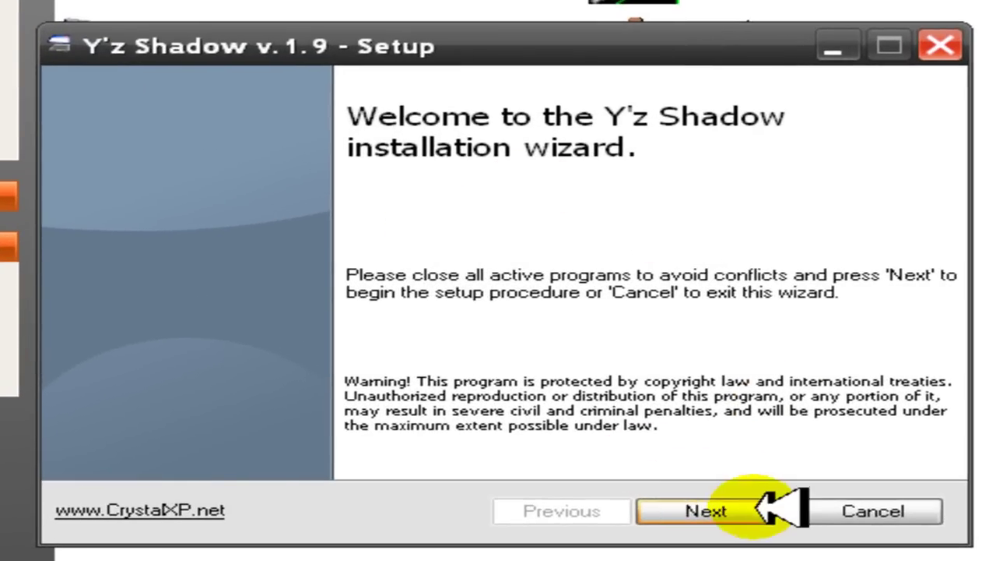
{"action": "left_click", "coordinate": [657, 429]}
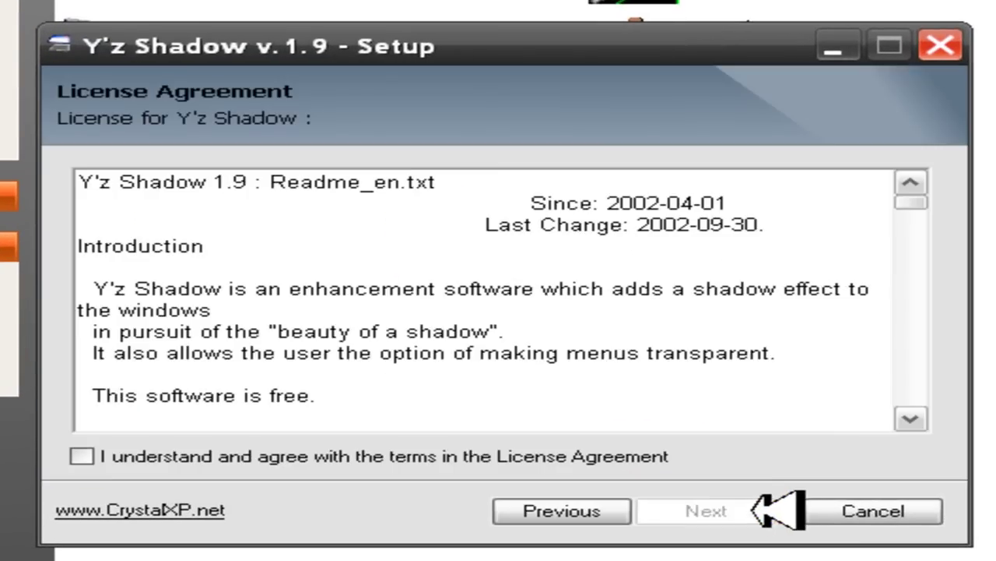
{"action": "left_click", "coordinate": [81, 455]}
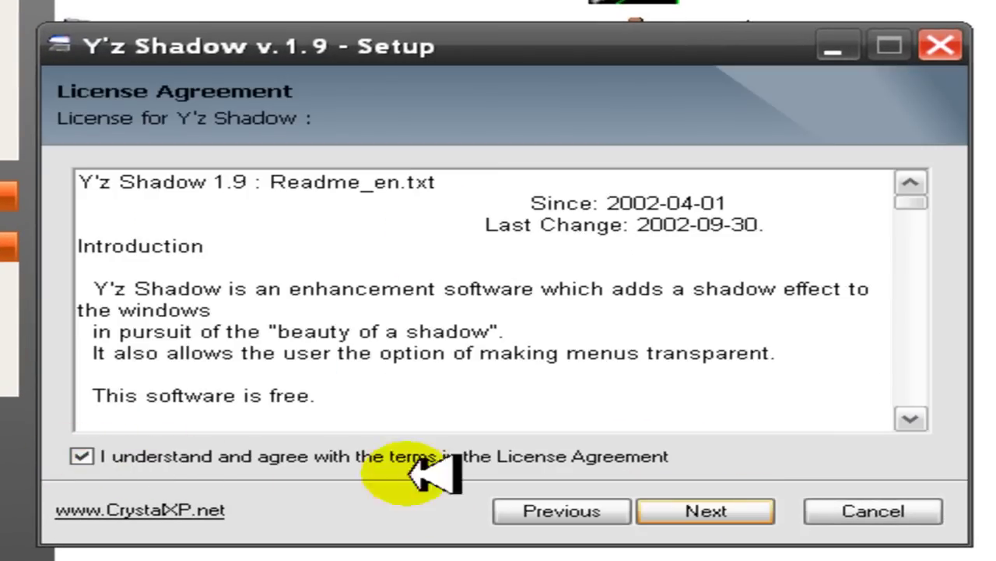
{"action": "left_click", "coordinate": [763, 511]}
{"action": "left_click", "coordinate": [752, 512]}
Install Y'z Shadow in C:\Arquivos de programas\Y'z Shadow\ and finish the setup wizard.
{"action": "left_click", "coordinate": [331, 195]}
{"action": "left_click", "coordinate": [604, 206]}
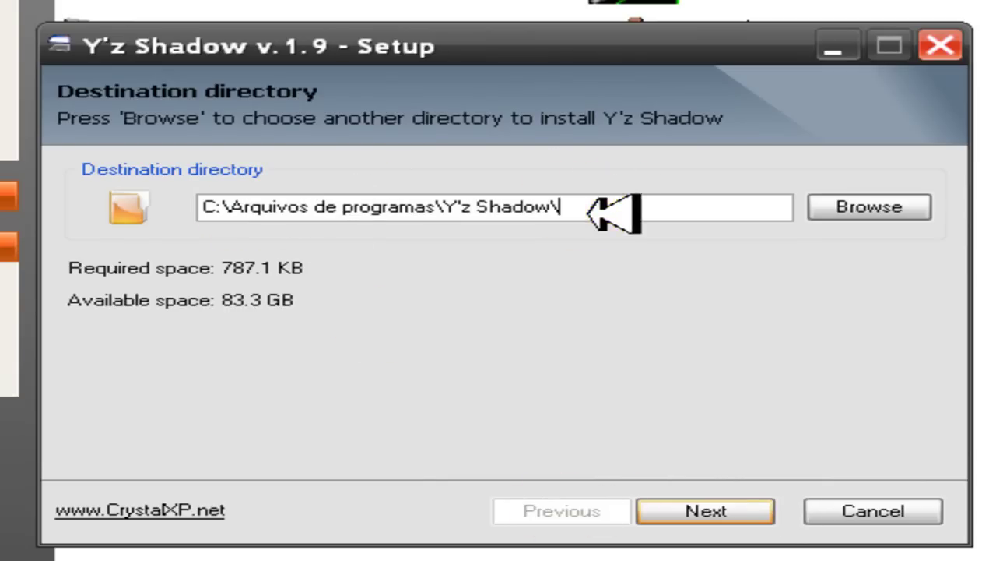
{"action": "left_click", "coordinate": [695, 506]}
{"action": "left_click", "coordinate": [732, 510]}
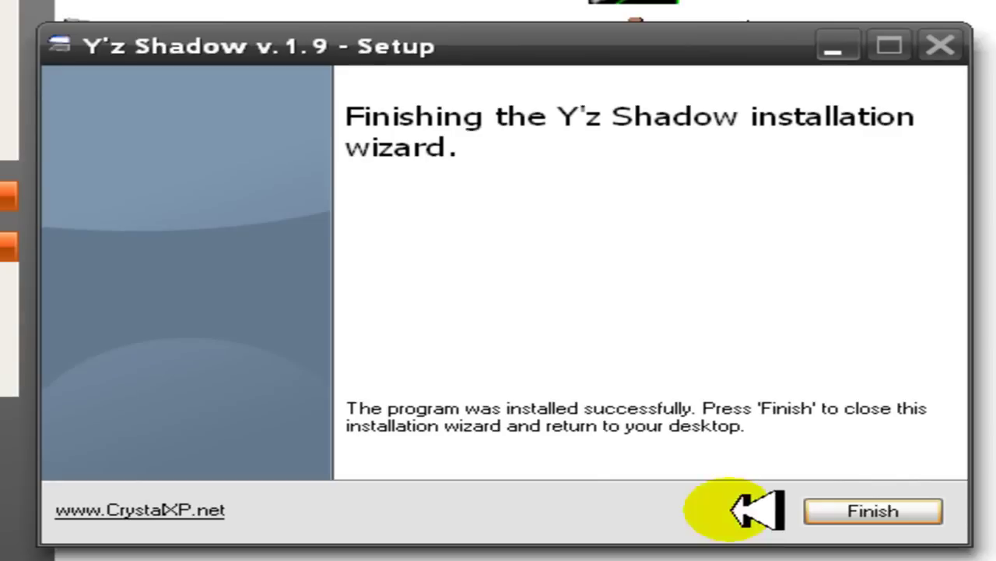
{"action": "left_click", "coordinate": [872, 511]}
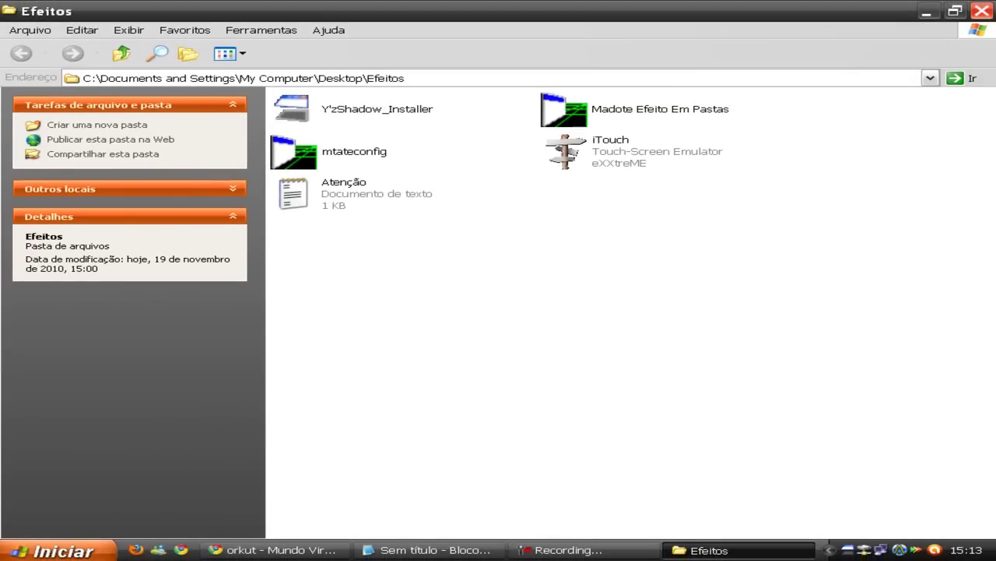
Close the Efeitos window, examine the desktop context menu's transparency, and refresh the desktop.
{"action": "left_click", "coordinate": [712, 549]}
{"action": "right_click", "coordinate": [720, 550]}
{"action": "left_click", "coordinate": [759, 536]}
{"action": "right_click", "coordinate": [438, 259]}
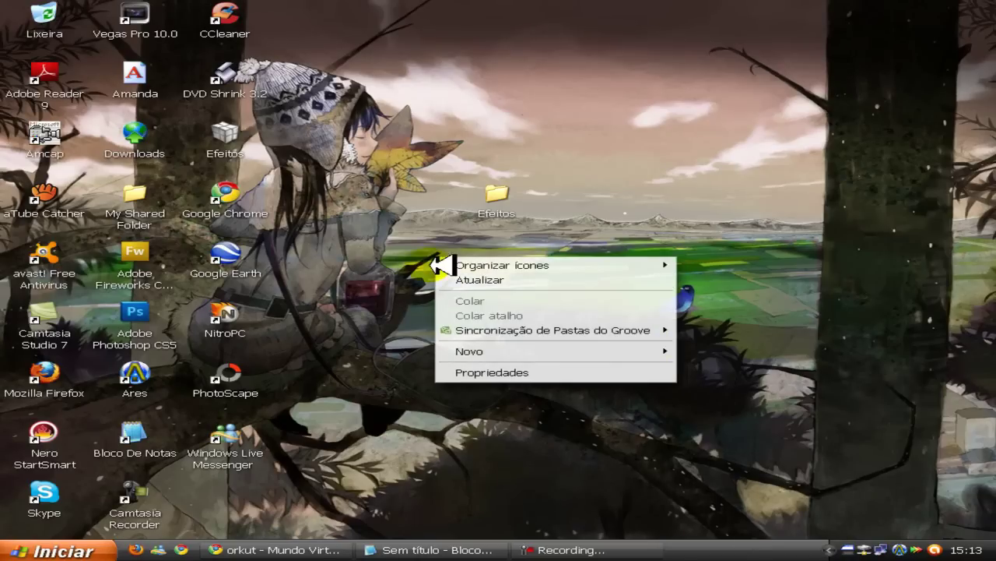
{"action": "left_click", "coordinate": [372, 180]}
{"action": "right_click", "coordinate": [364, 187]}
{"action": "left_click", "coordinate": [373, 206]}
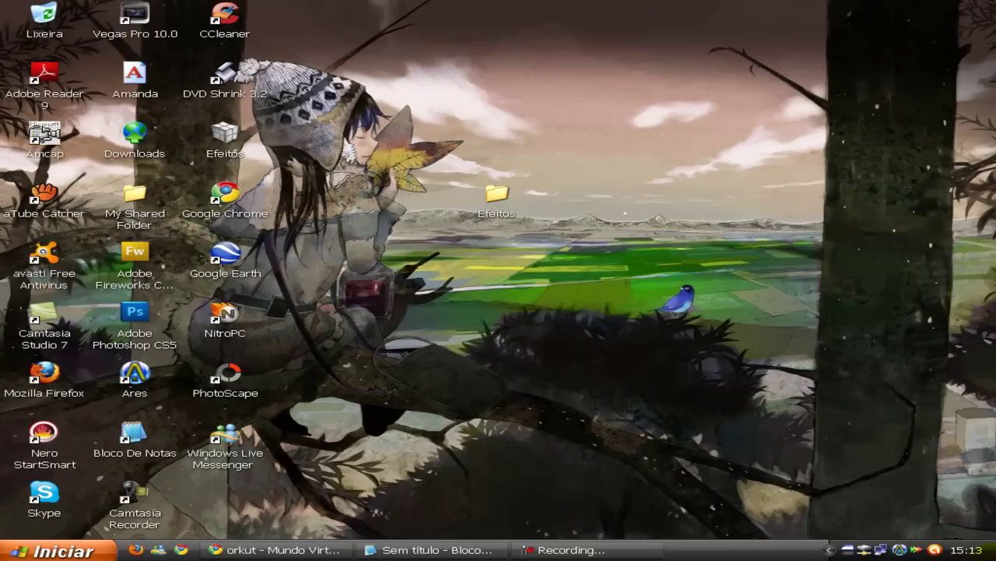
Examine the transparency effect on the Start menu's full program list and on the desktop context menu.
{"action": "left_click", "coordinate": [56, 550]}
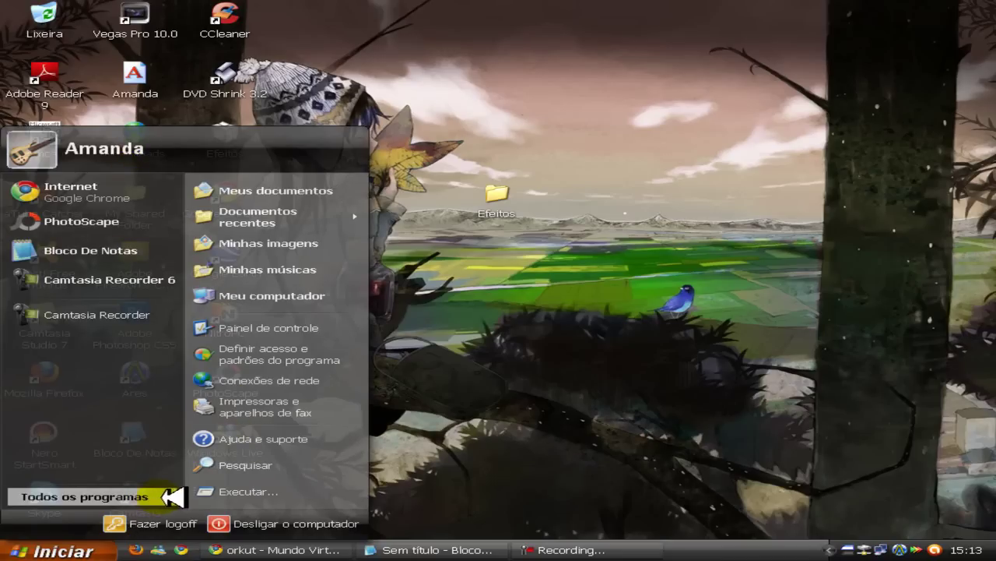
{"action": "mouse_move", "coordinate": [163, 496]}
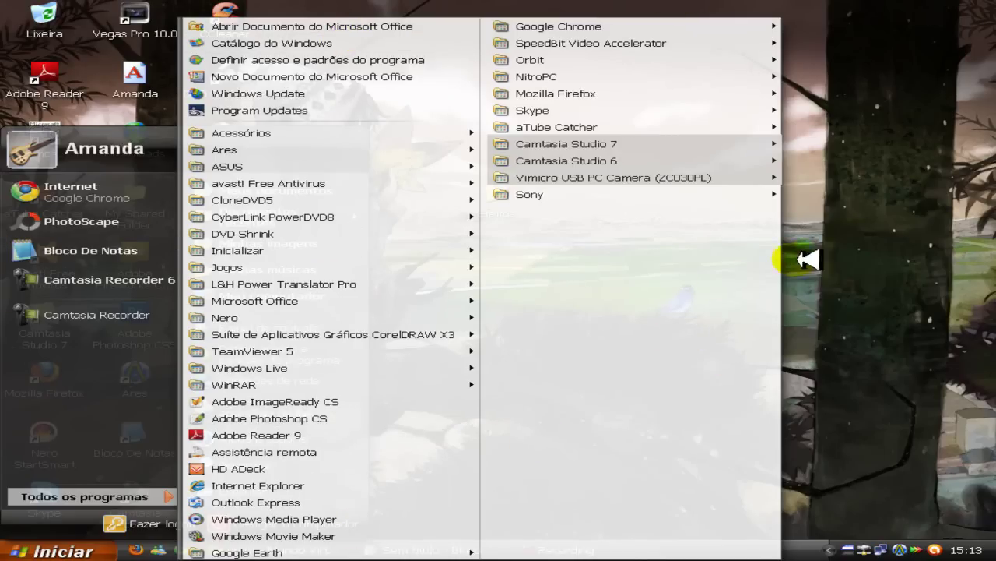
{"action": "left_click", "coordinate": [863, 236]}
{"action": "right_click", "coordinate": [854, 236]}
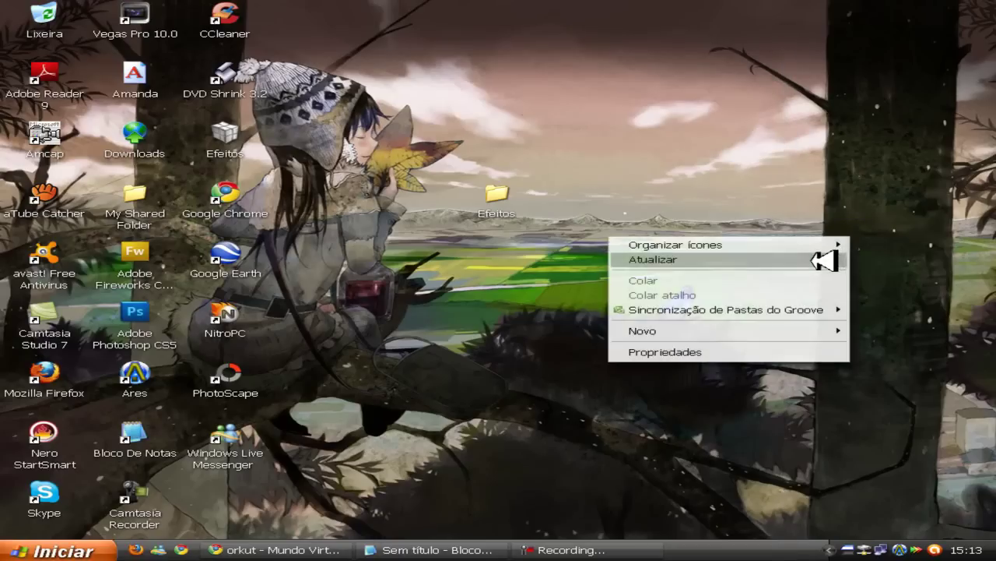
Open the Y'z Shadow settings, set the active window's shadow color to red, and save the change.
{"action": "double_click", "coordinate": [856, 550]}
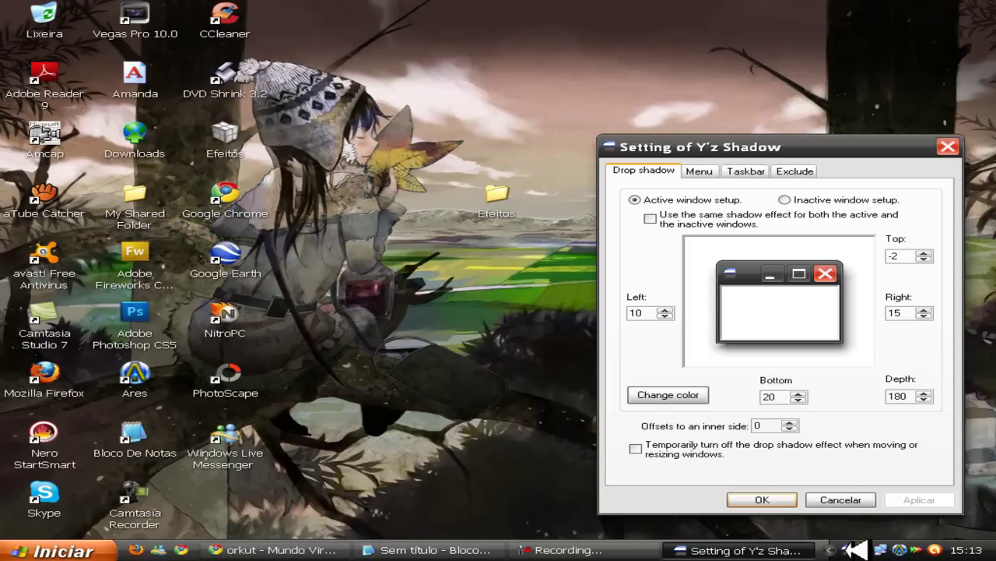
{"action": "left_click", "coordinate": [676, 394]}
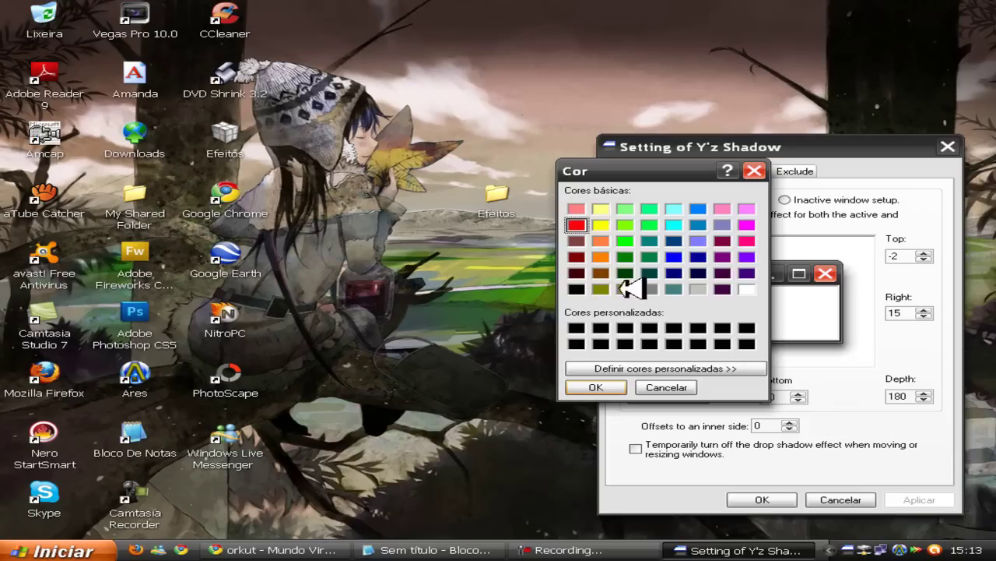
{"action": "left_click", "coordinate": [595, 387]}
{"action": "left_click", "coordinate": [771, 499]}
Check the red shadow around the desktop context menu and refresh the desktop.
{"action": "right_click", "coordinate": [458, 286]}
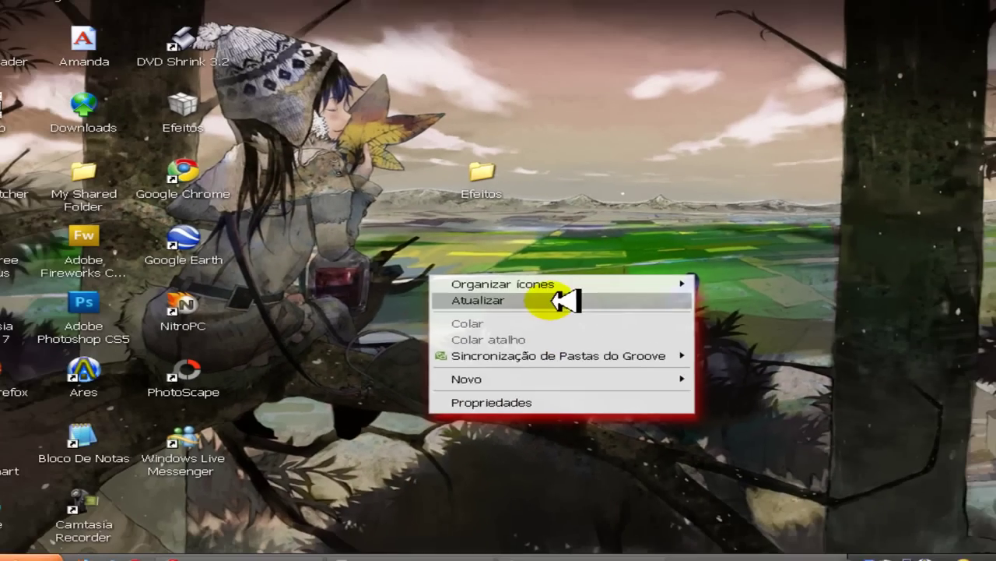
{"action": "left_click", "coordinate": [459, 177]}
{"action": "right_click", "coordinate": [394, 260]}
{"action": "left_click", "coordinate": [424, 297]}
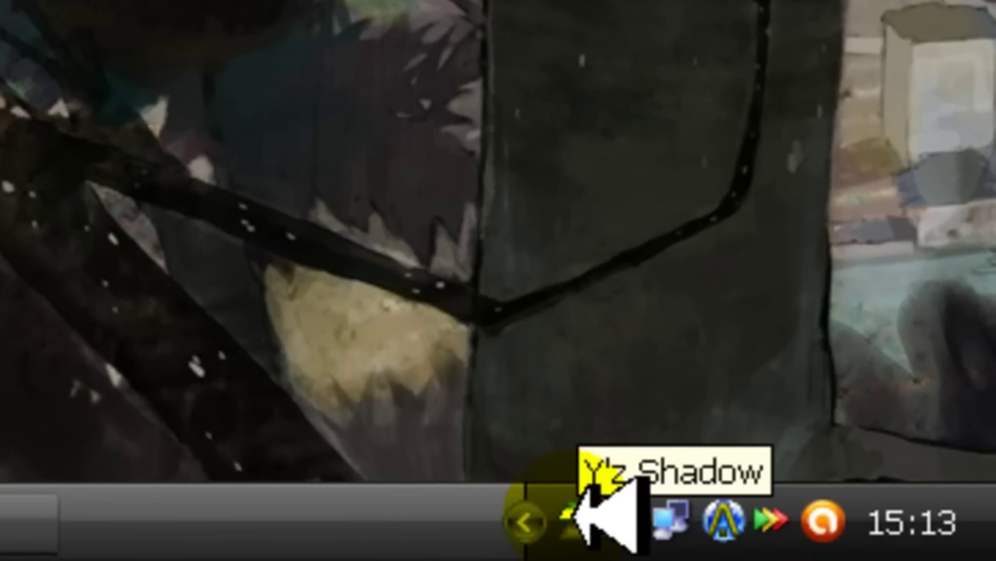
Change the Y'z Shadow color to blue, set Left to 14, Right to 5 and Bottom to 15, and save the settings.
{"action": "right_click", "coordinate": [580, 517]}
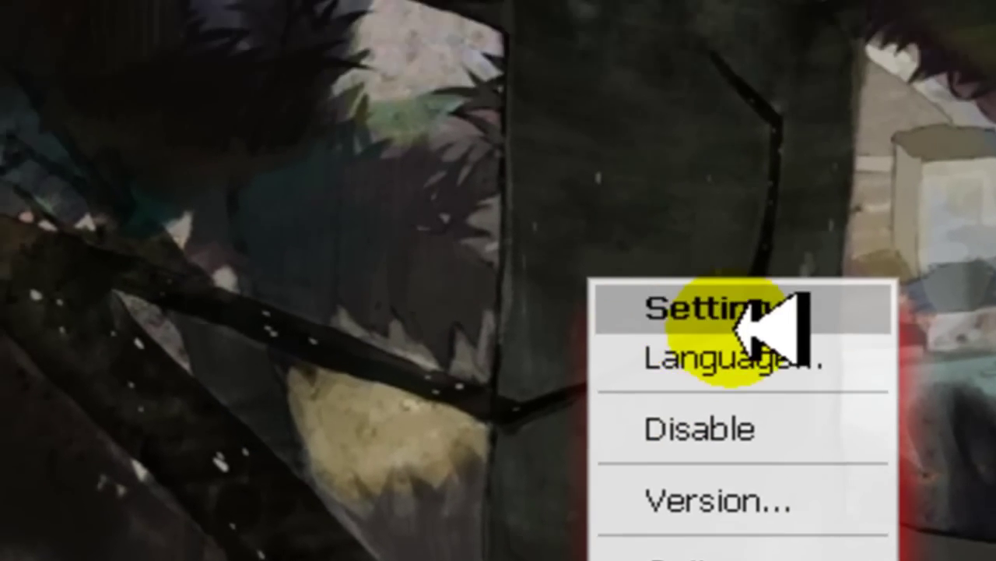
{"action": "left_click", "coordinate": [736, 323]}
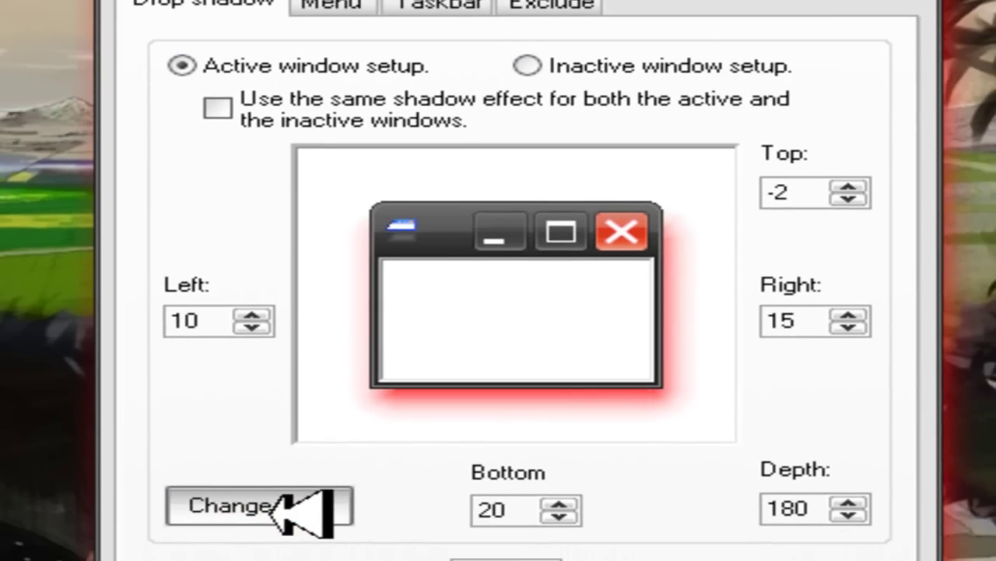
{"action": "left_click", "coordinate": [203, 517]}
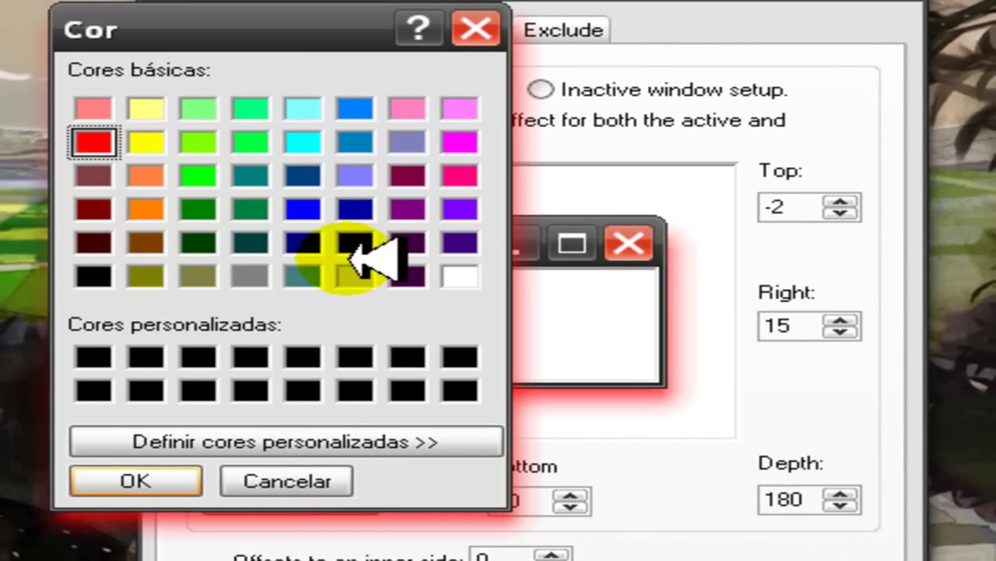
{"action": "left_click", "coordinate": [303, 210]}
{"action": "left_click", "coordinate": [183, 479]}
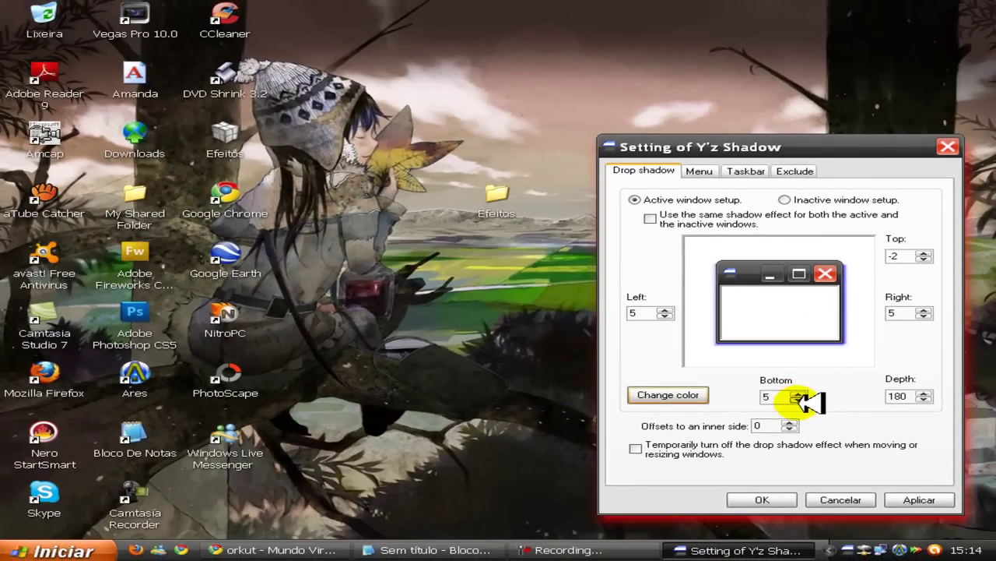
{"action": "left_click", "coordinate": [664, 309]}
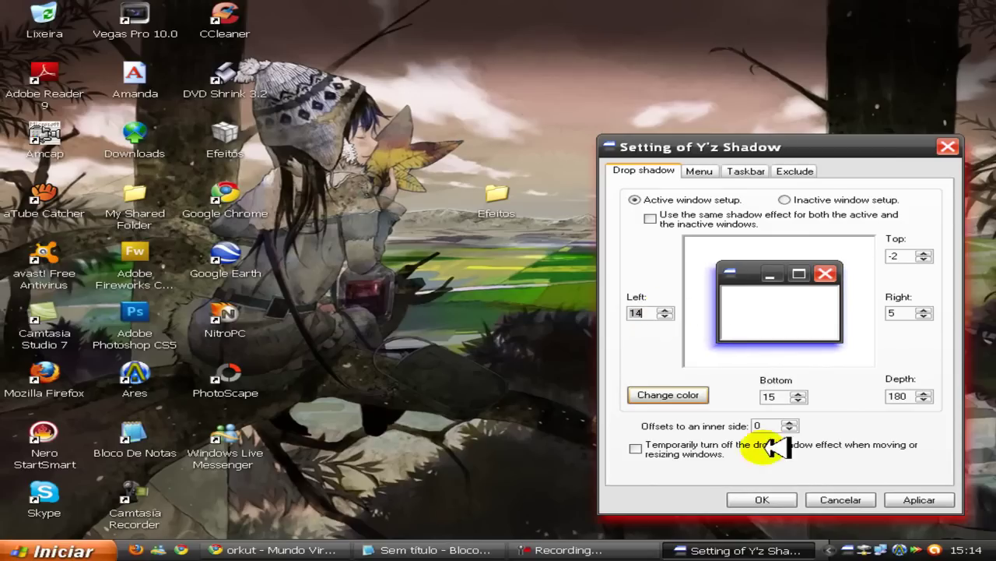
{"action": "left_click", "coordinate": [777, 496]}
Check the blue shadow around the desktop context menu and refresh the desktop.
{"action": "right_click", "coordinate": [425, 321]}
{"action": "right_click", "coordinate": [375, 234]}
{"action": "left_click", "coordinate": [397, 243]}
Examine the blue shadow on the Start menu's full program list, close it, and refresh the desktop.
{"action": "left_click", "coordinate": [102, 549]}
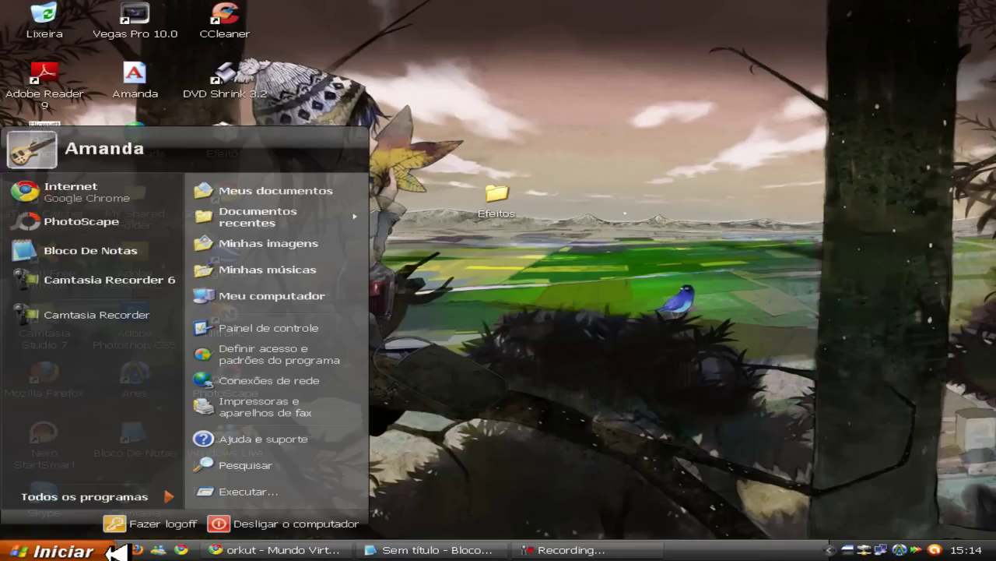
{"action": "left_click", "coordinate": [170, 495]}
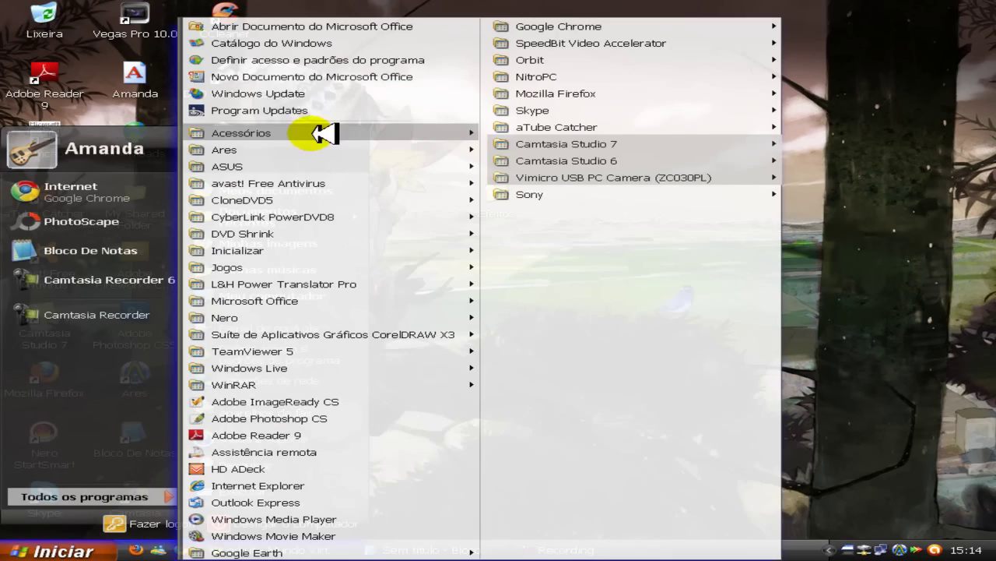
{"action": "mouse_move", "coordinate": [327, 132]}
{"action": "right_click", "coordinate": [825, 252]}
{"action": "left_click", "coordinate": [801, 272]}
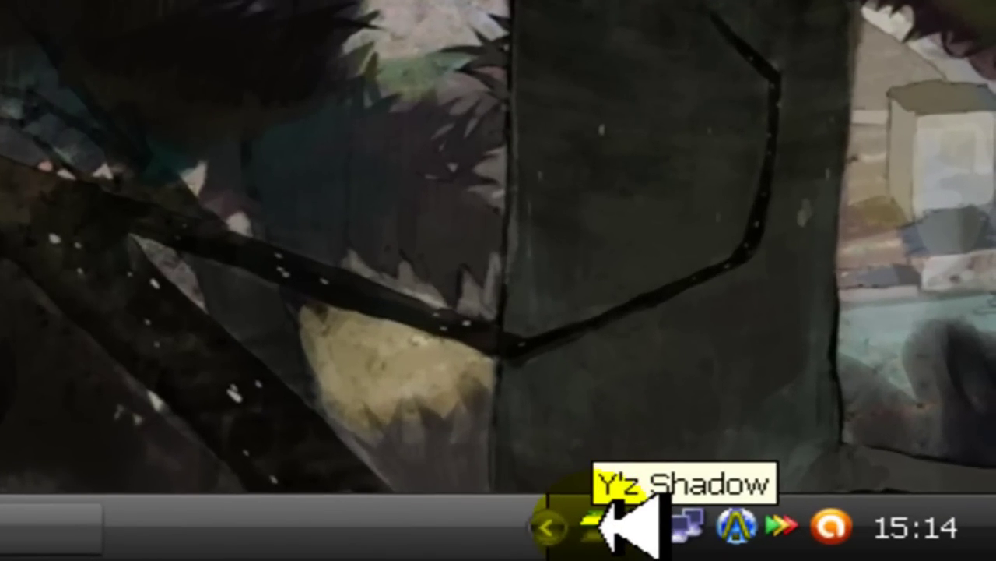
Exit Y'z Shadow from its tray icon and refresh the desktop.
{"action": "right_click", "coordinate": [615, 528]}
{"action": "left_click", "coordinate": [670, 492]}
{"action": "right_click", "coordinate": [549, 366]}
{"action": "left_click", "coordinate": [588, 387]}
Check the edges of the Start menu for a shadow and close the menu.
{"action": "left_click", "coordinate": [109, 548]}
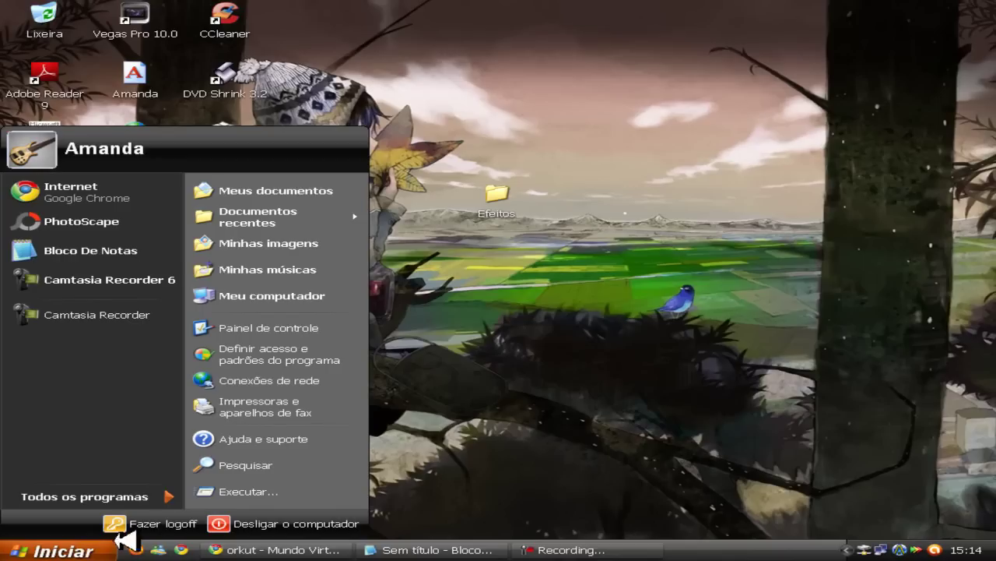
{"action": "left_click", "coordinate": [698, 401]}
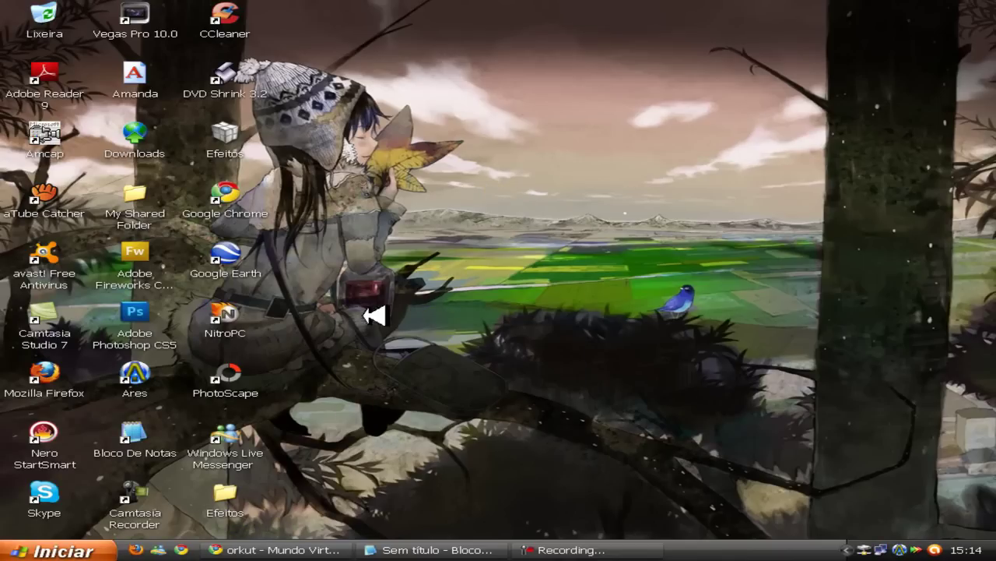
{"action": "left_click_drag", "start_coordinate": [315, 110], "coordinate": [866, 461]}
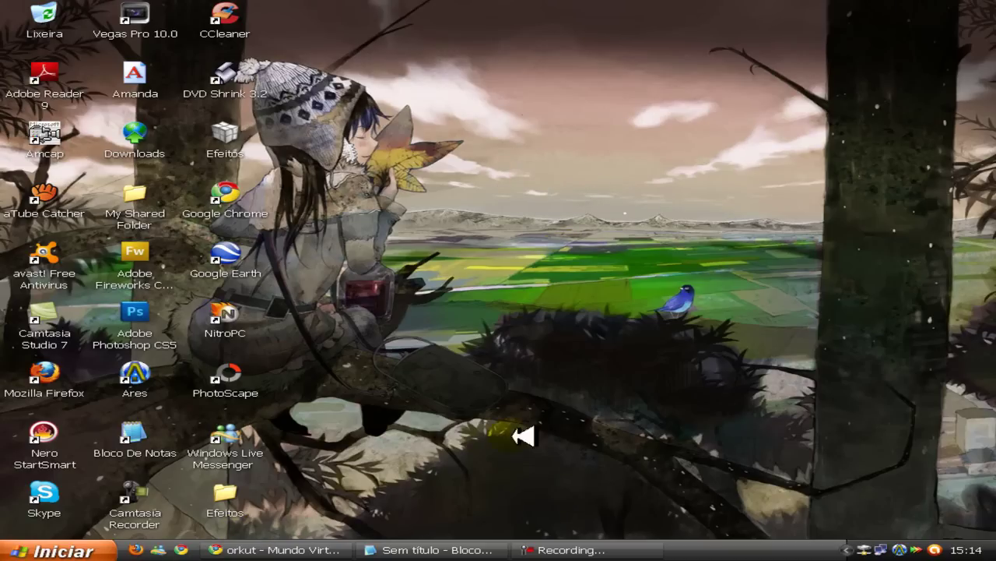
{"action": "left_click", "coordinate": [508, 551]}
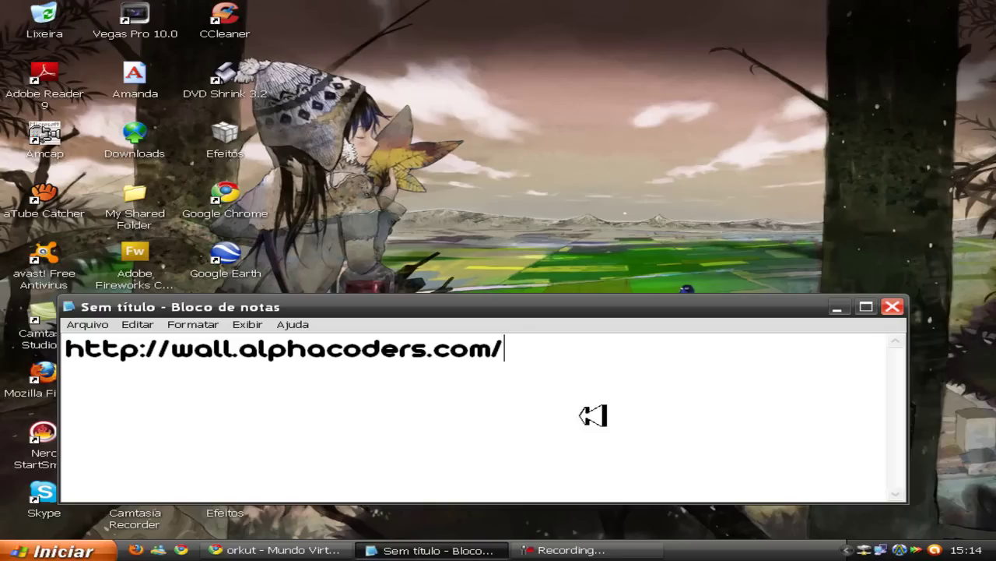
{"action": "left_click_drag", "start_coordinate": [691, 351], "coordinate": [100, 360]}
{"action": "left_click_drag", "start_coordinate": [514, 354], "coordinate": [30, 350]}
{"action": "left_click", "coordinate": [685, 343]}
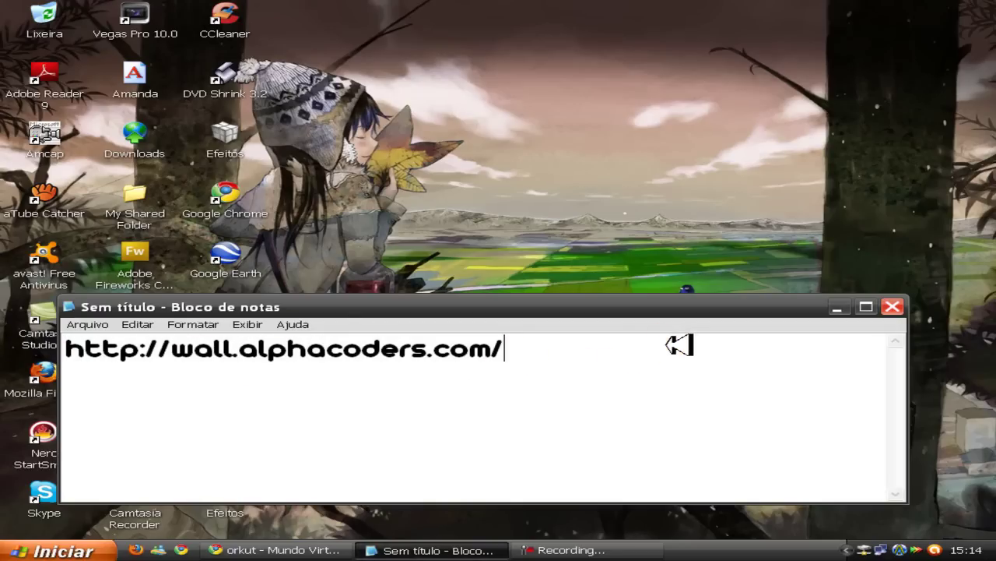
{"action": "left_click_drag", "start_coordinate": [526, 393], "coordinate": [8, 274]}
{"action": "key", "text": "ctrl+c"}
{"action": "left_click", "coordinate": [629, 356]}
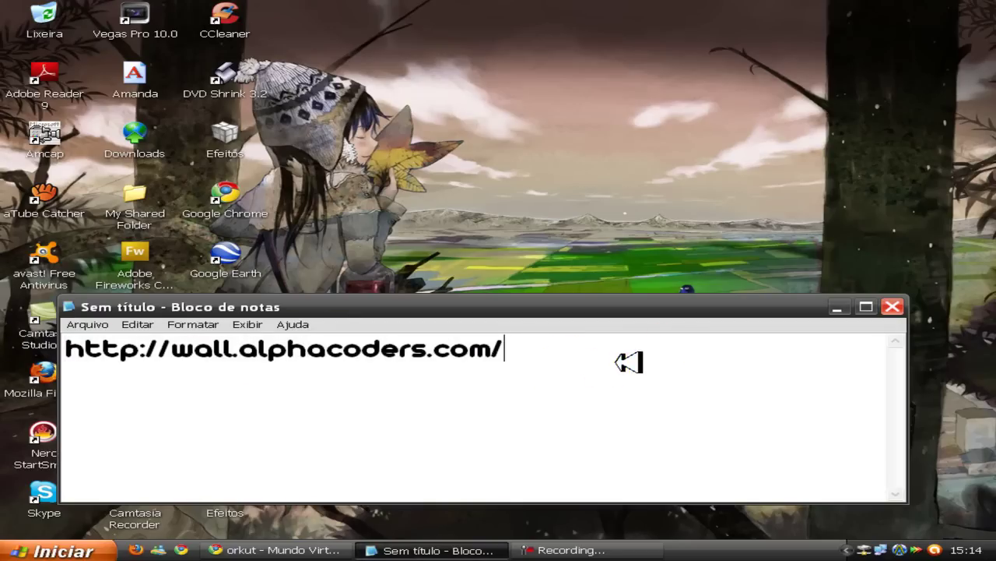
{"action": "left_click", "coordinate": [436, 550]}
Switch to Chrome, load the copied wall.alphacoders.com address in a new tab, and decline the page translation.
{"action": "left_click", "coordinate": [280, 549]}
{"action": "left_click", "coordinate": [604, 10]}
{"action": "key", "text": "ctrl+v"}
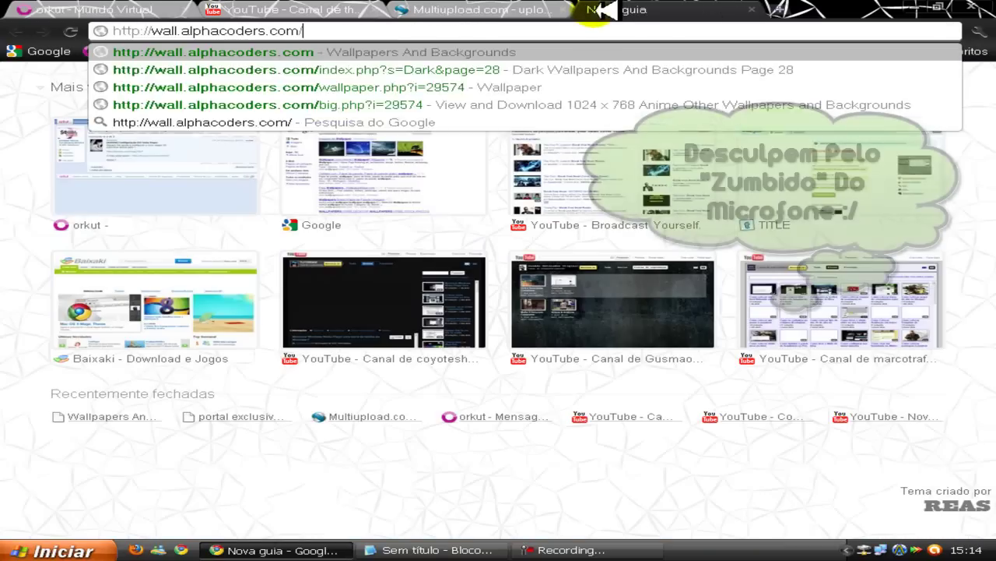
{"action": "key", "text": "Return"}
{"action": "left_click", "coordinate": [481, 76]}
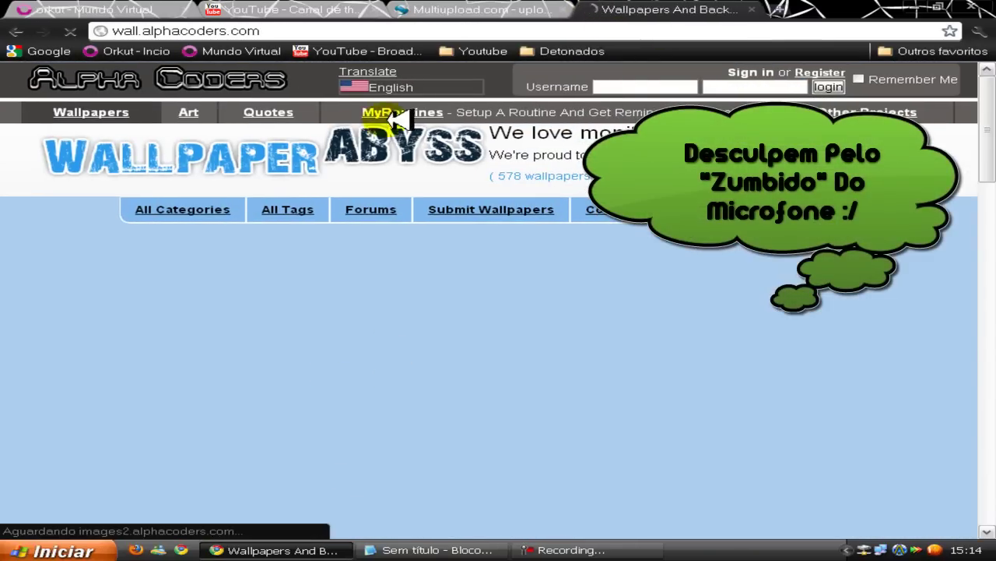
Open the Anime category from the site's list of popular categories.
{"action": "mouse_move", "coordinate": [405, 85]}
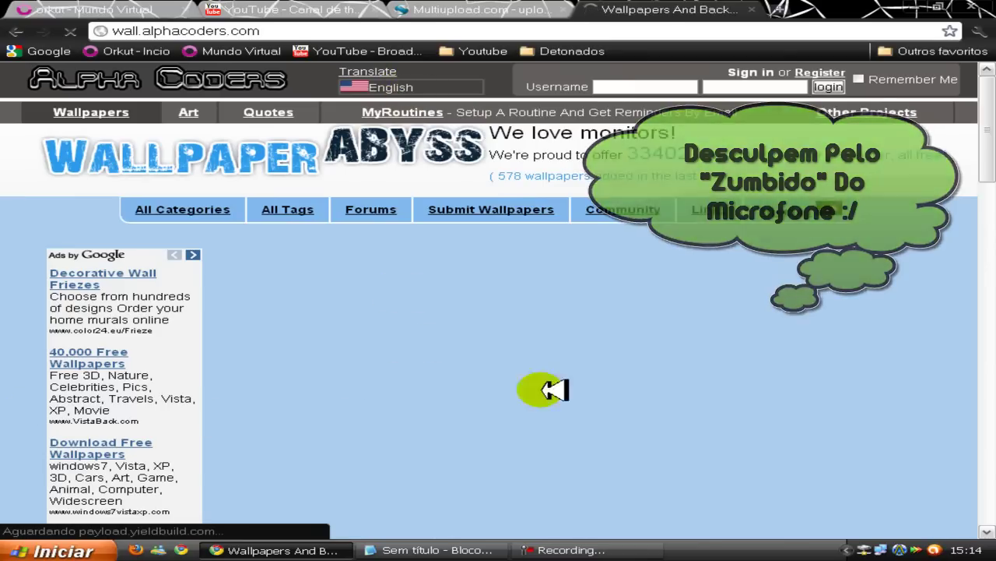
{"action": "scroll", "coordinate": [711, 400], "scroll_direction": "down", "scroll_amount": 7}
{"action": "scroll", "coordinate": [718, 414], "scroll_direction": "down", "scroll_amount": 2}
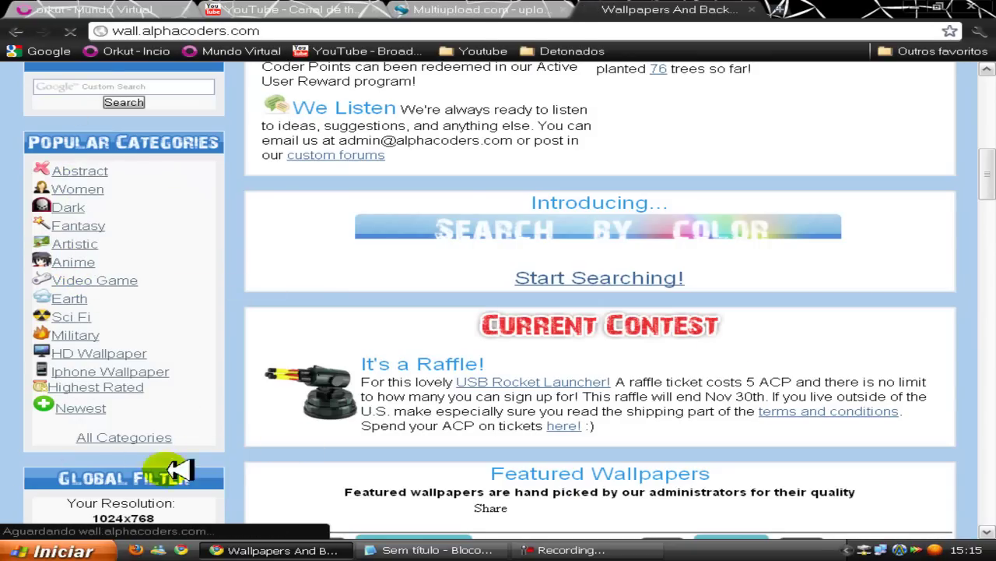
{"action": "scroll", "coordinate": [979, 389], "scroll_direction": "up", "scroll_amount": 8}
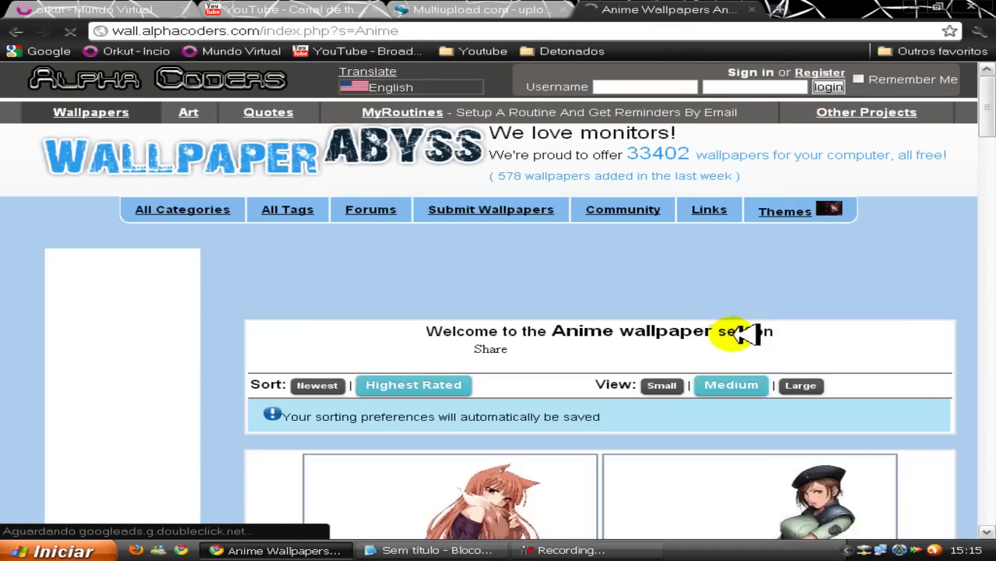
Open the page of the 1600x1200 Cowboy Bebop wallpaper with the brick wall.
{"action": "scroll", "coordinate": [859, 334], "scroll_direction": "down", "scroll_amount": 3}
{"action": "left_click_drag", "start_coordinate": [983, 122], "coordinate": [984, 251]}
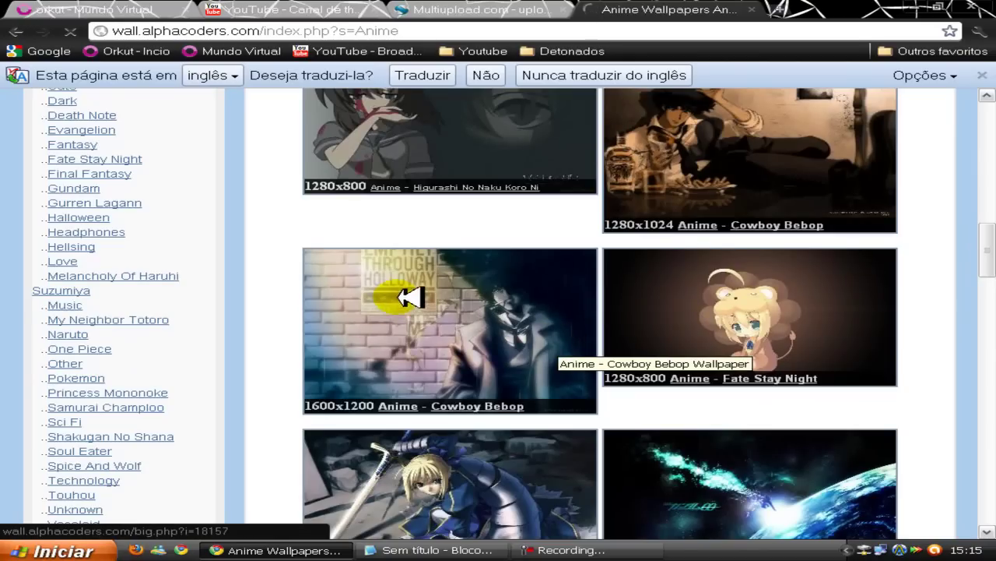
{"action": "left_click", "coordinate": [459, 332]}
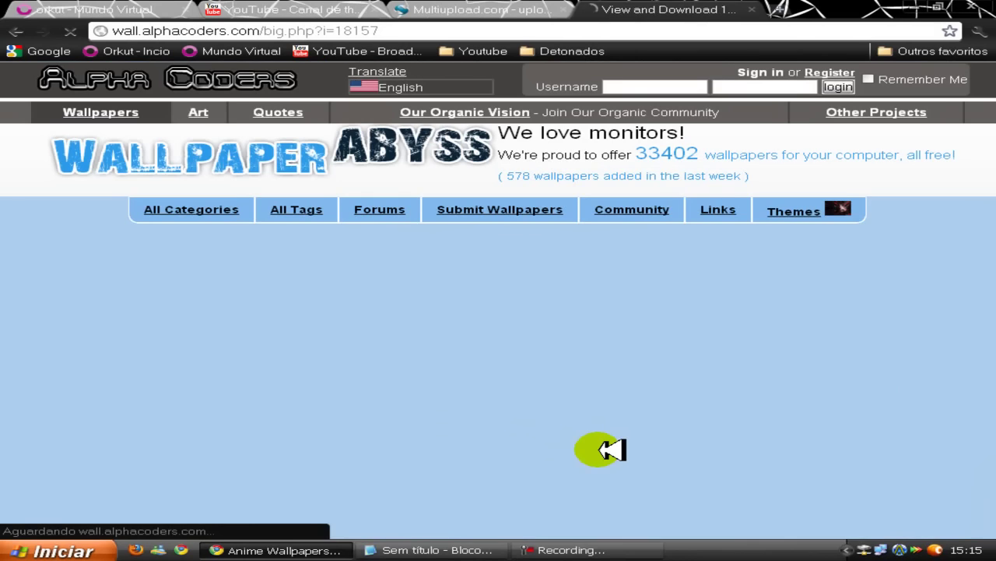
Review the wallpaper's available resolutions and open the image in its original 1600x1200 resolution.
{"action": "scroll", "coordinate": [612, 410], "scroll_direction": "down", "scroll_amount": 1}
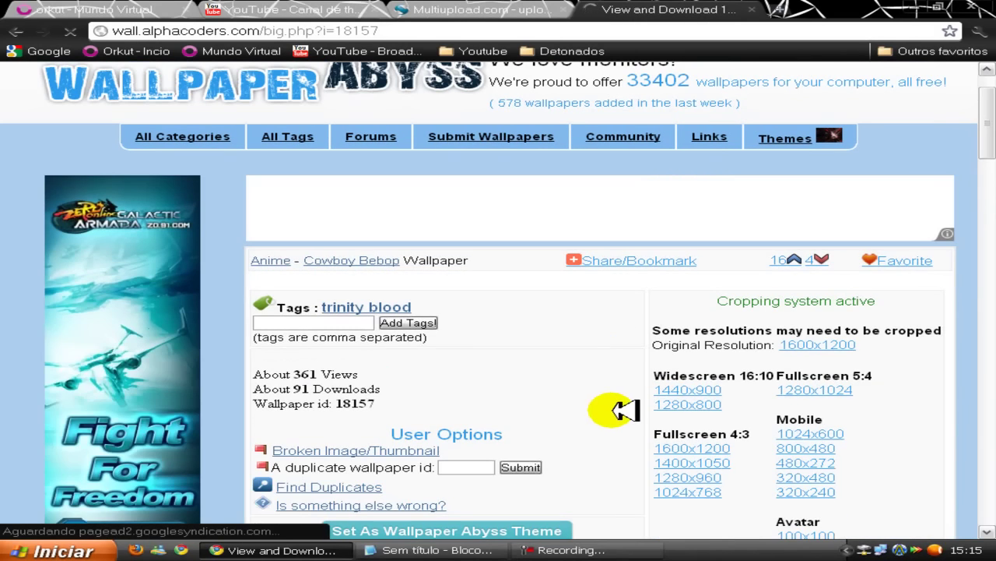
{"action": "scroll", "coordinate": [696, 376], "scroll_direction": "down", "scroll_amount": 2}
{"action": "scroll", "coordinate": [693, 373], "scroll_direction": "down", "scroll_amount": 3}
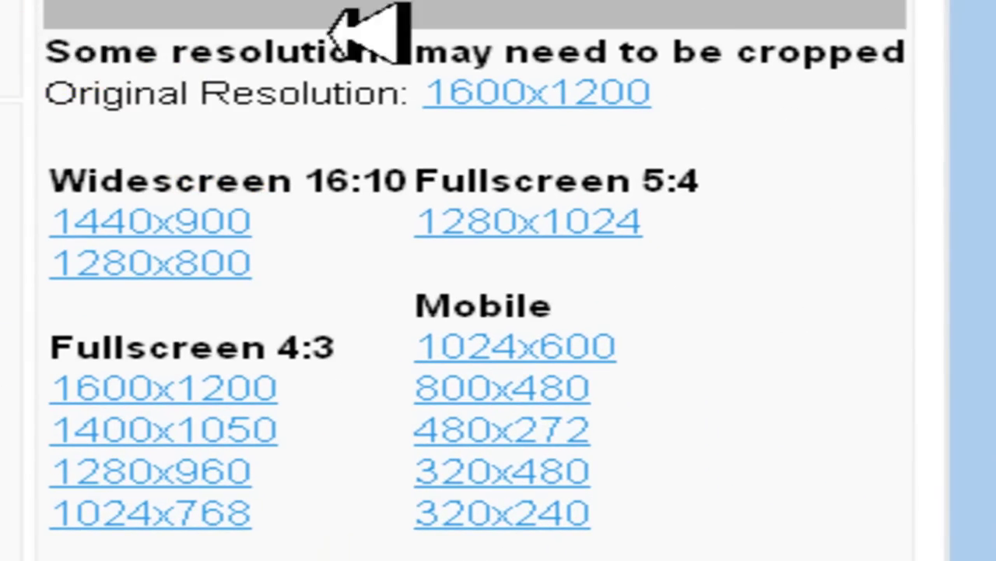
{"action": "left_click_drag", "start_coordinate": [727, 21], "coordinate": [186, 94]}
{"action": "left_click_drag", "start_coordinate": [49, 167], "coordinate": [412, 167]}
{"action": "left_click", "coordinate": [856, 194]}
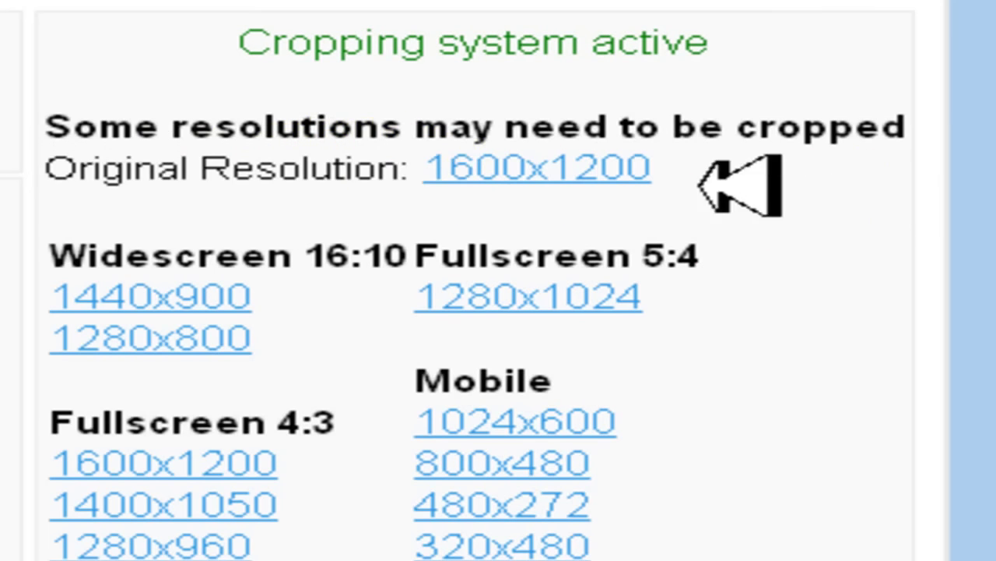
{"action": "left_click", "coordinate": [545, 167]}
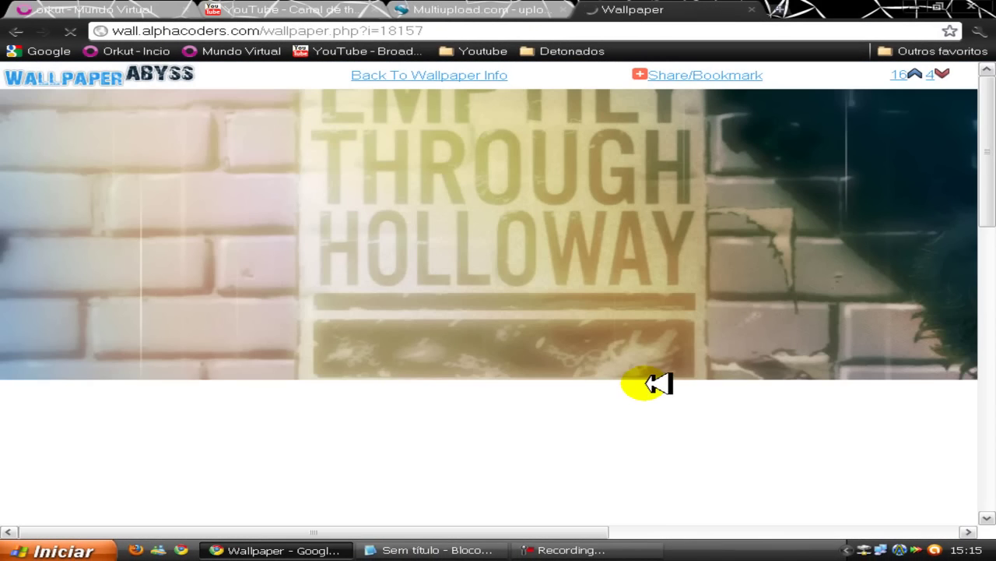
Save the full-size wallpaper image to the Desktop as a JPEG named 18157.
{"action": "scroll", "coordinate": [556, 413], "scroll_direction": "down", "scroll_amount": 5}
{"action": "left_click_drag", "start_coordinate": [454, 529], "coordinate": [472, 518]}
{"action": "scroll", "coordinate": [561, 420], "scroll_direction": "down", "scroll_amount": 3}
{"action": "scroll", "coordinate": [559, 420], "scroll_direction": "down", "scroll_amount": 5}
{"action": "scroll", "coordinate": [798, 424], "scroll_direction": "up", "scroll_amount": 10}
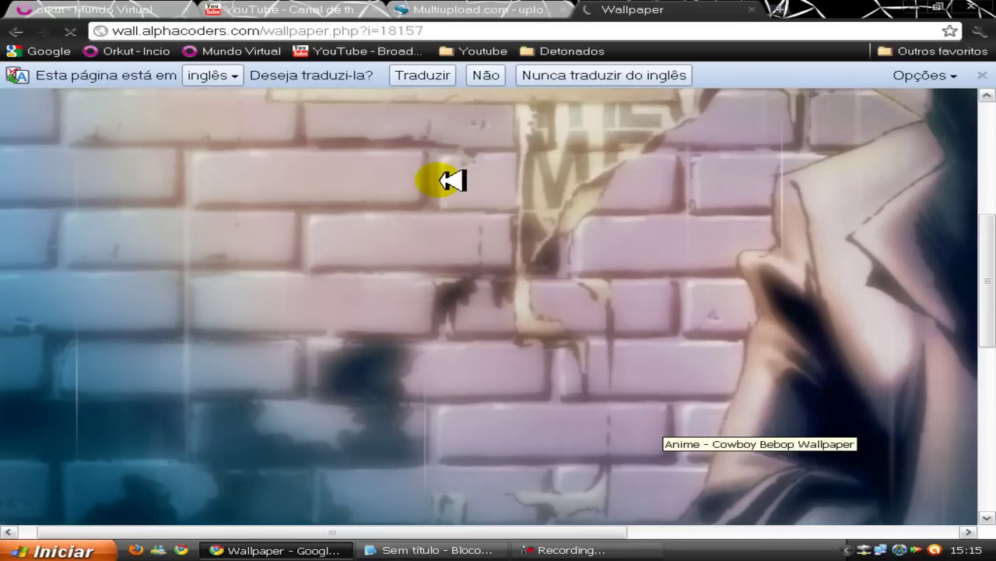
{"action": "right_click", "coordinate": [452, 180]}
{"action": "left_click", "coordinate": [582, 189]}
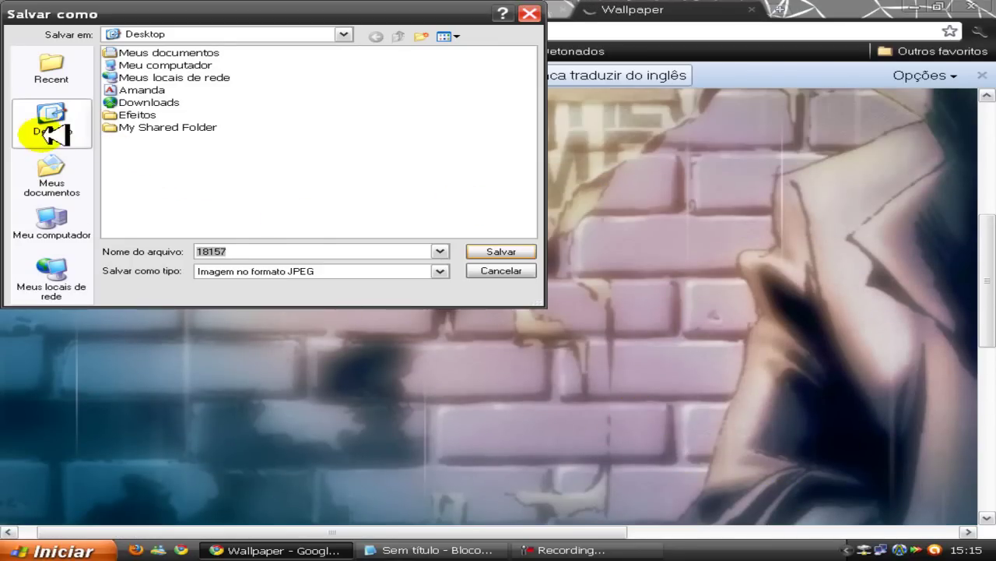
{"action": "left_click", "coordinate": [501, 251]}
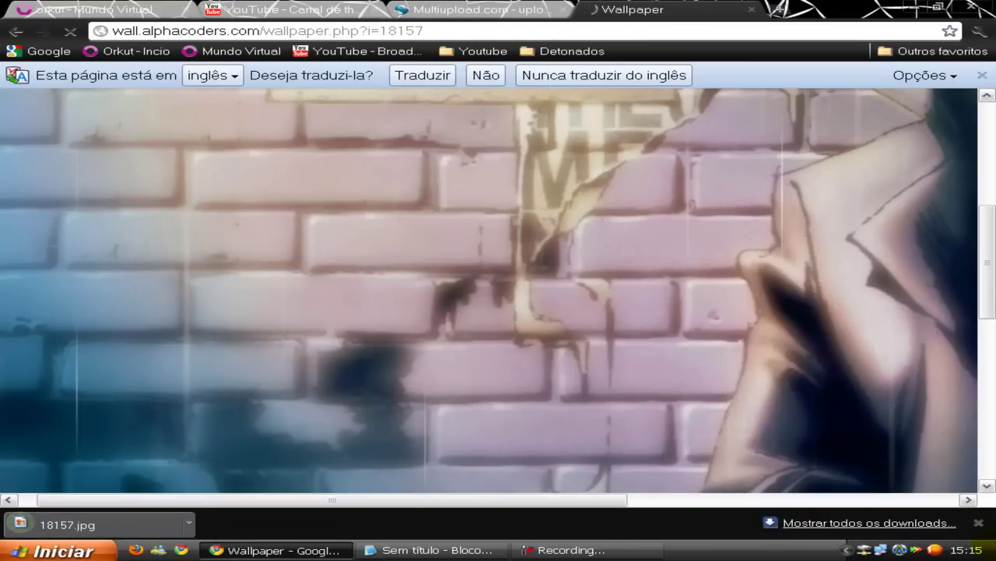
Open the 18157 image from the desktop, set it as the desktop background, and close the image viewer.
{"action": "left_click", "coordinate": [327, 545]}
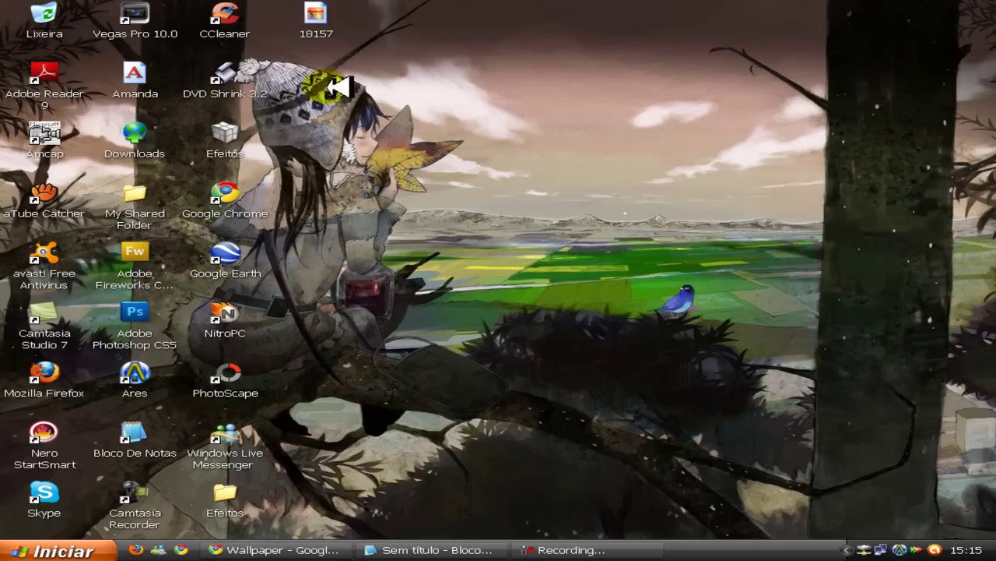
{"action": "double_click", "coordinate": [319, 17]}
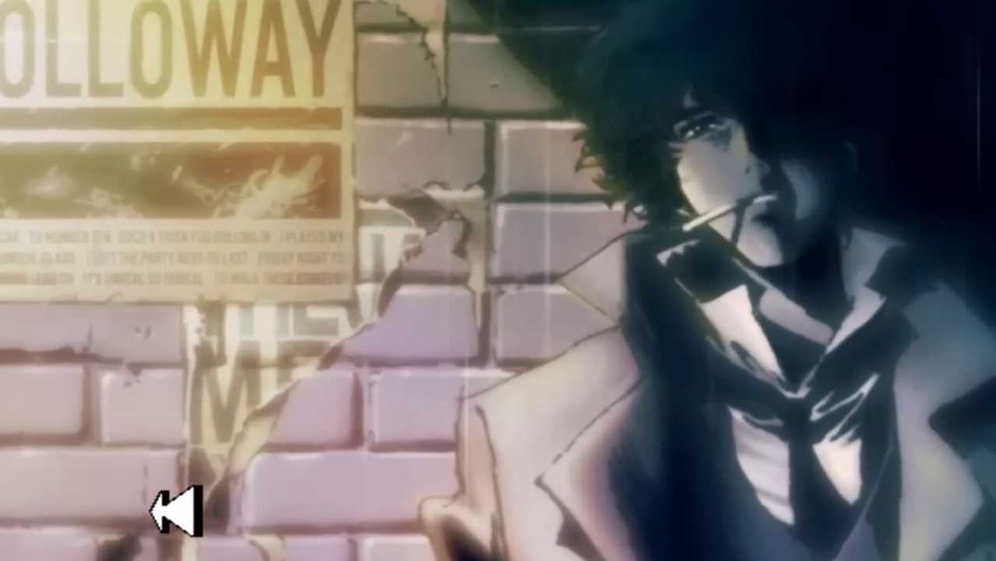
{"action": "right_click", "coordinate": [362, 335]}
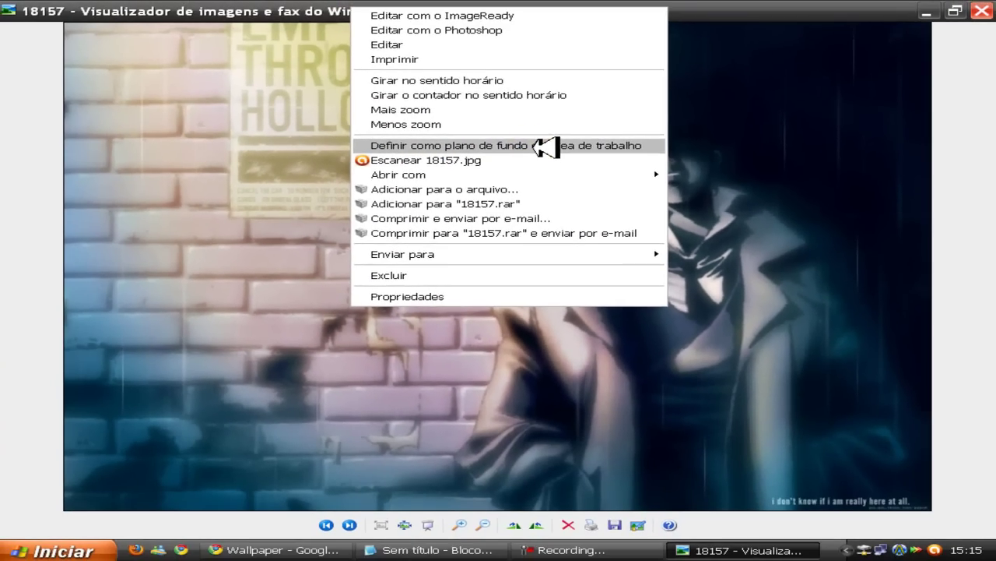
{"action": "left_click", "coordinate": [529, 145]}
{"action": "left_click", "coordinate": [983, 9]}
Look over the new wallpaper on the desktop and refresh the desktop.
{"action": "left_click_drag", "start_coordinate": [967, 127], "coordinate": [393, 467]}
{"action": "left_click_drag", "start_coordinate": [869, 323], "coordinate": [934, 453]}
{"action": "left_click_drag", "start_coordinate": [551, 99], "coordinate": [519, 58]}
{"action": "right_click", "coordinate": [487, 106]}
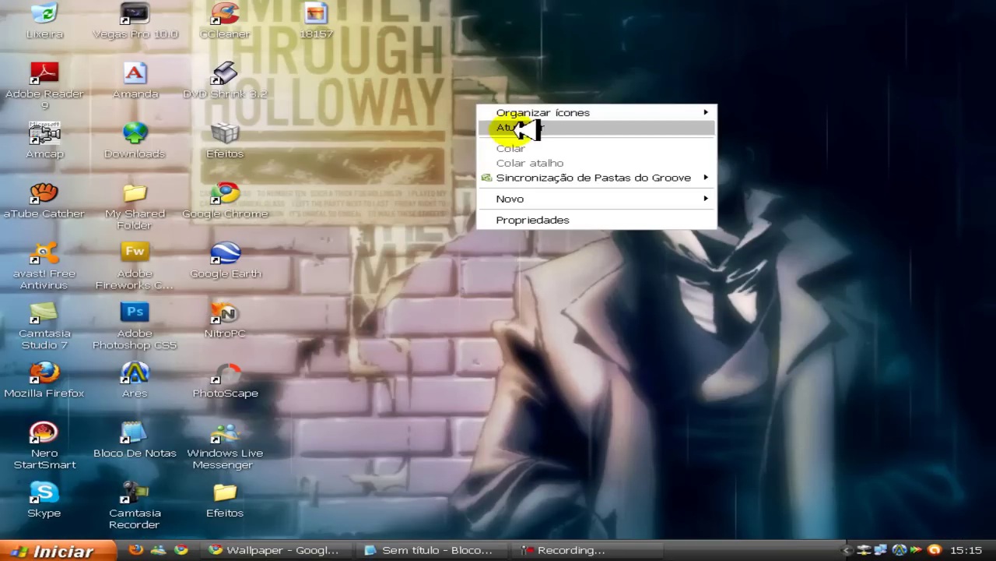
{"action": "left_click", "coordinate": [514, 130]}
Switch back to Chrome, close the Wallpaper tab, and look through the Mundo Virtual community page on orkut.
{"action": "left_click", "coordinate": [311, 551]}
{"action": "left_click", "coordinate": [749, 9]}
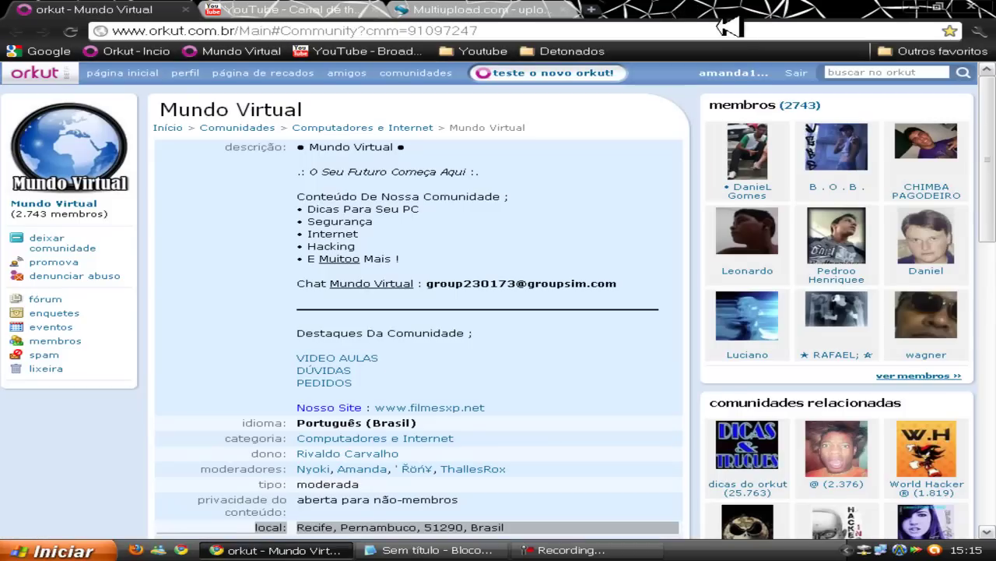
{"action": "scroll", "coordinate": [456, 416], "scroll_direction": "down", "scroll_amount": 5}
{"action": "left_click", "coordinate": [464, 416]}
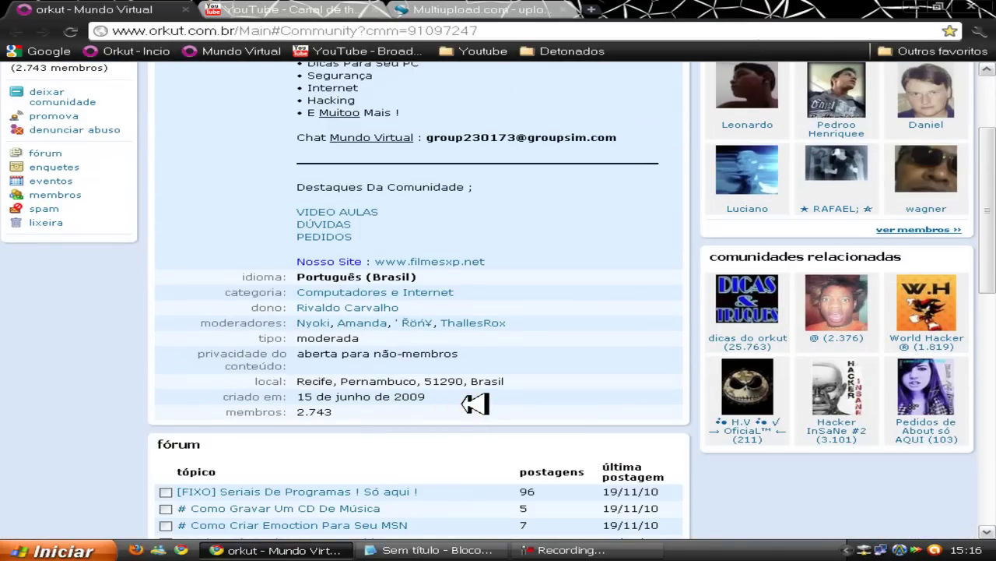
{"action": "scroll", "coordinate": [499, 418], "scroll_direction": "up", "scroll_amount": 2}
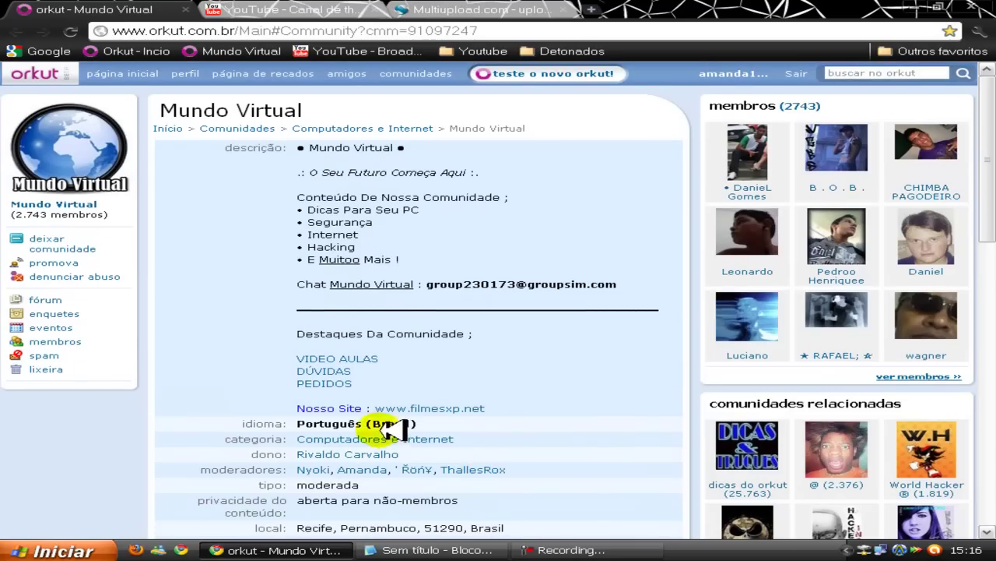